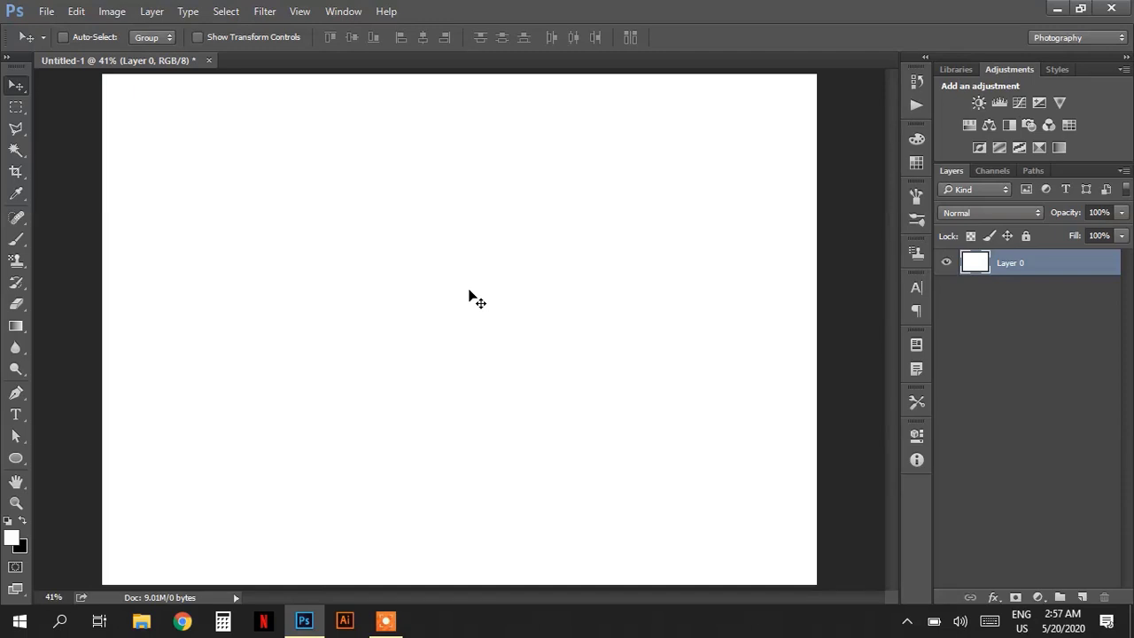
Step: Draw a circle about 359 px wide as a new shape layer with the Ellipse tool and fill it with red
{"action": "key", "text": "u"}
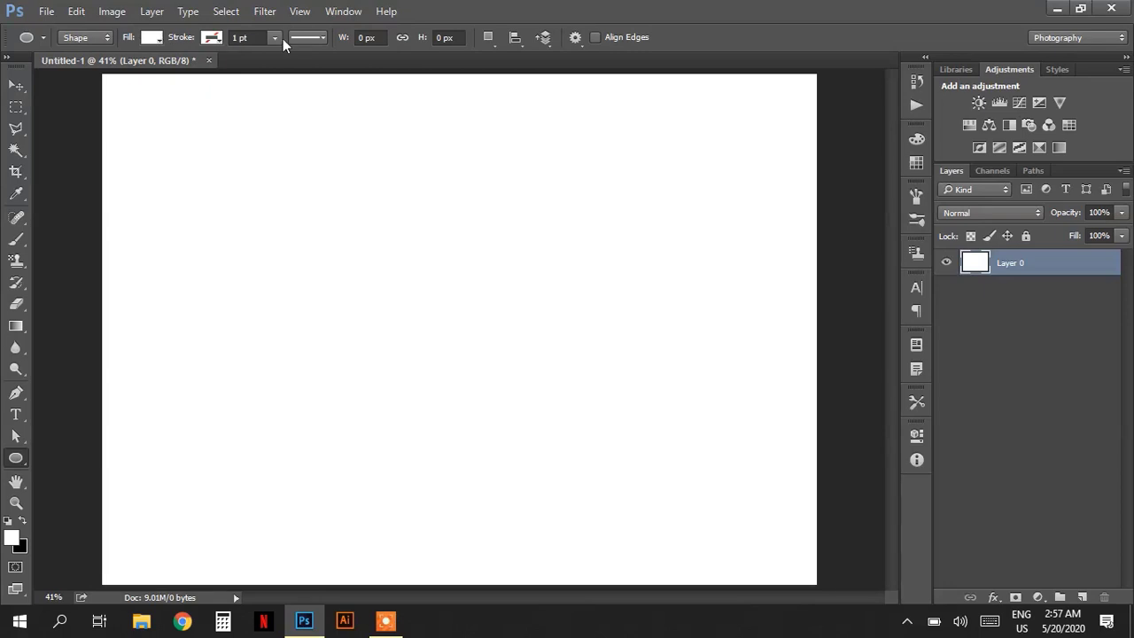
{"action": "left_click", "coordinate": [487, 40]}
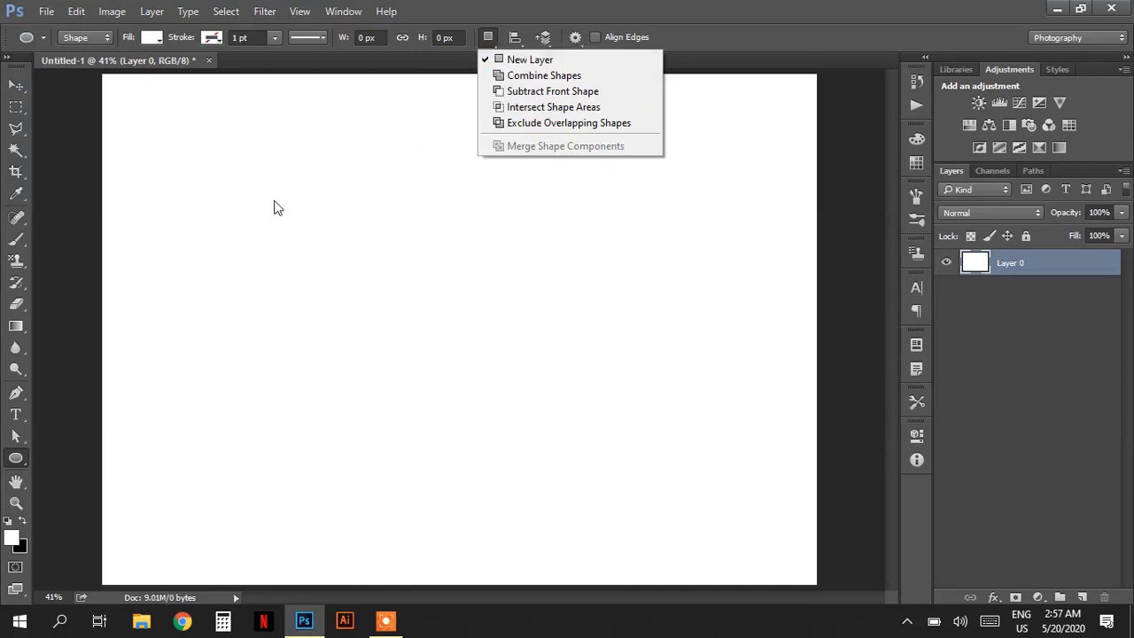
{"action": "left_click", "coordinate": [275, 182]}
{"action": "left_click_drag", "start_coordinate": [279, 185], "coordinate": [448, 306]}
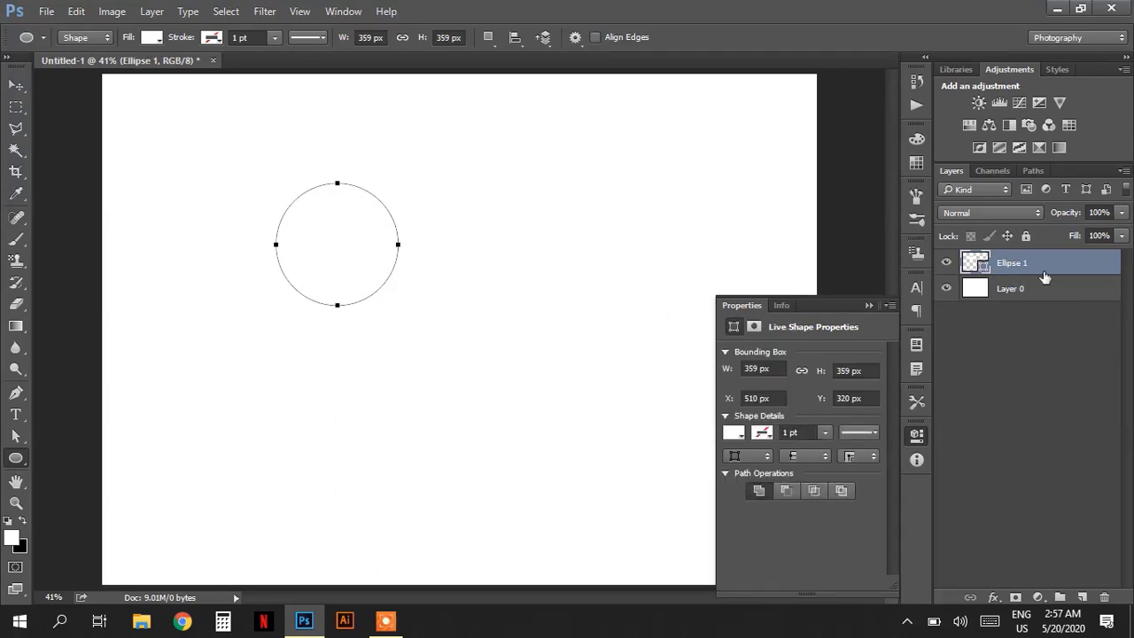
{"action": "left_click", "coordinate": [733, 432]}
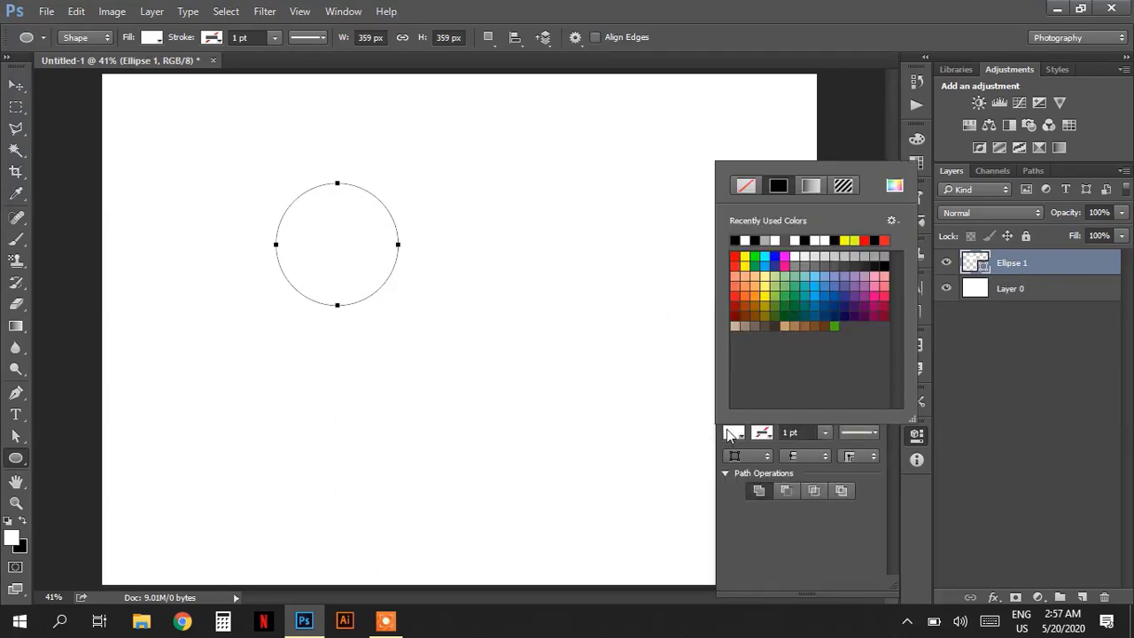
{"action": "left_click", "coordinate": [867, 238]}
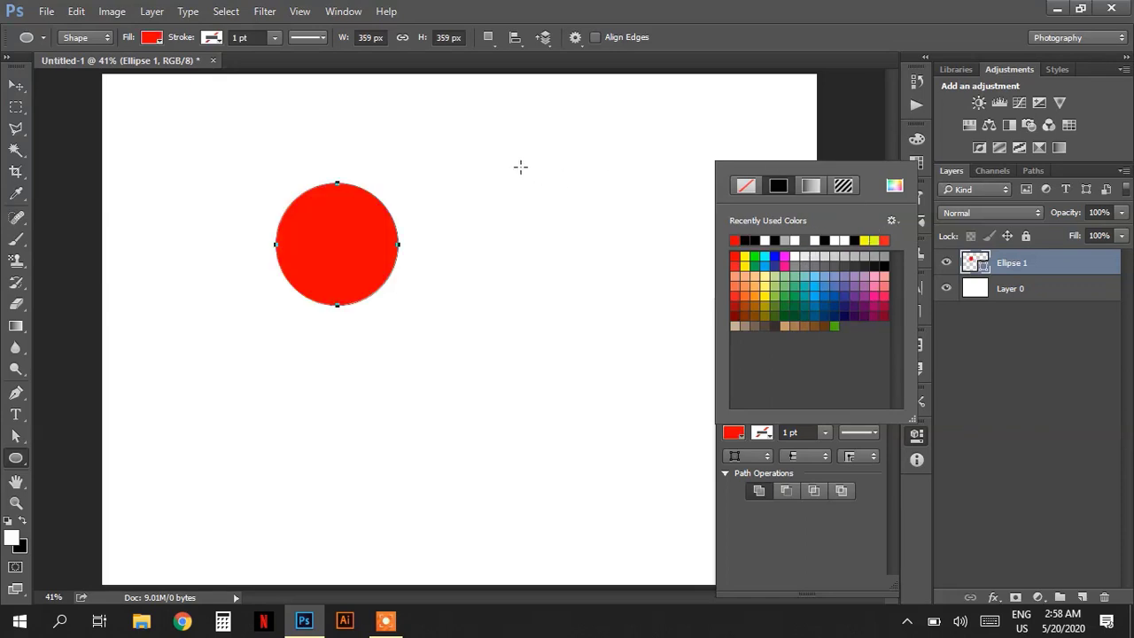
Step: Draw a second red circle about 280 px wide on its own layer beside the first, and undo both circles
{"action": "left_click_drag", "start_coordinate": [522, 168], "coordinate": [548, 189]}
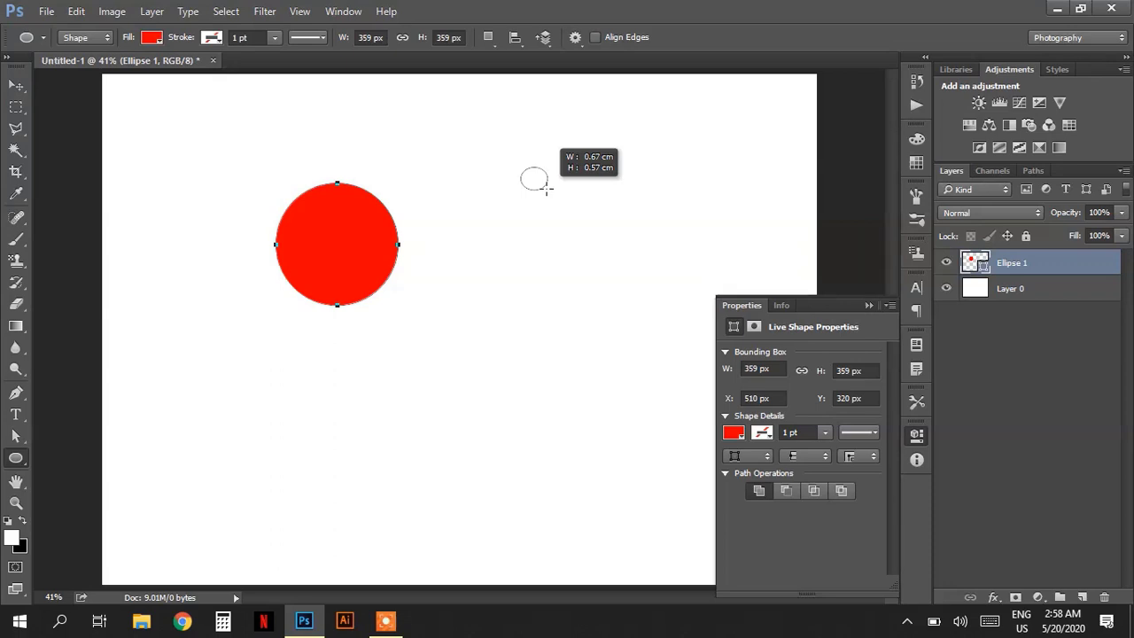
{"action": "left_click_drag", "start_coordinate": [547, 189], "coordinate": [633, 261]}
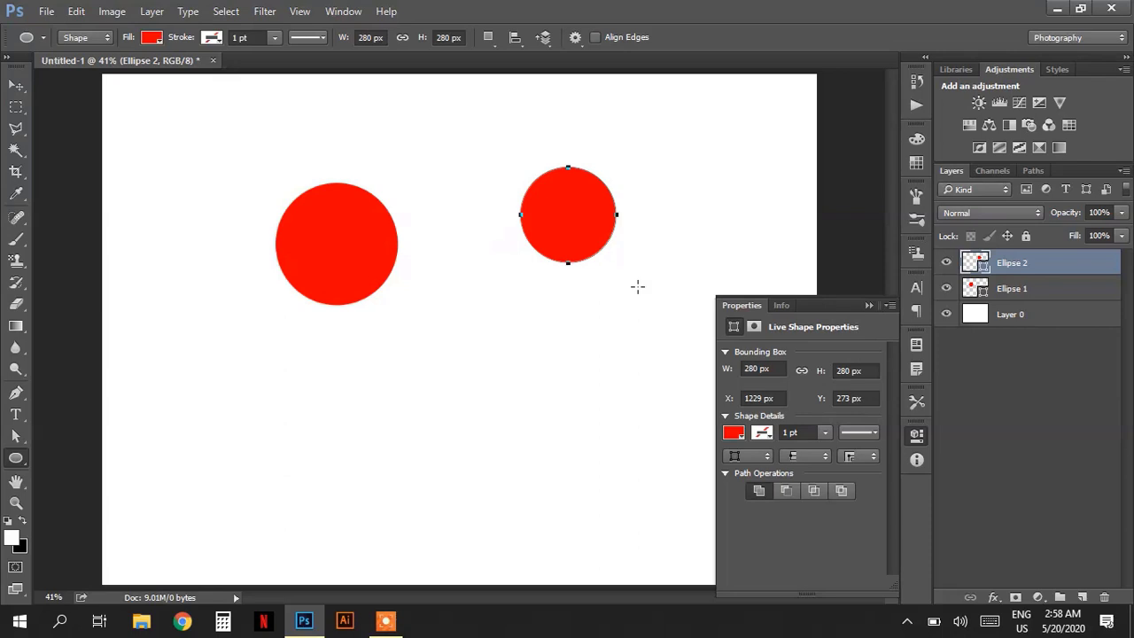
{"action": "key", "text": "ctrl+z"}
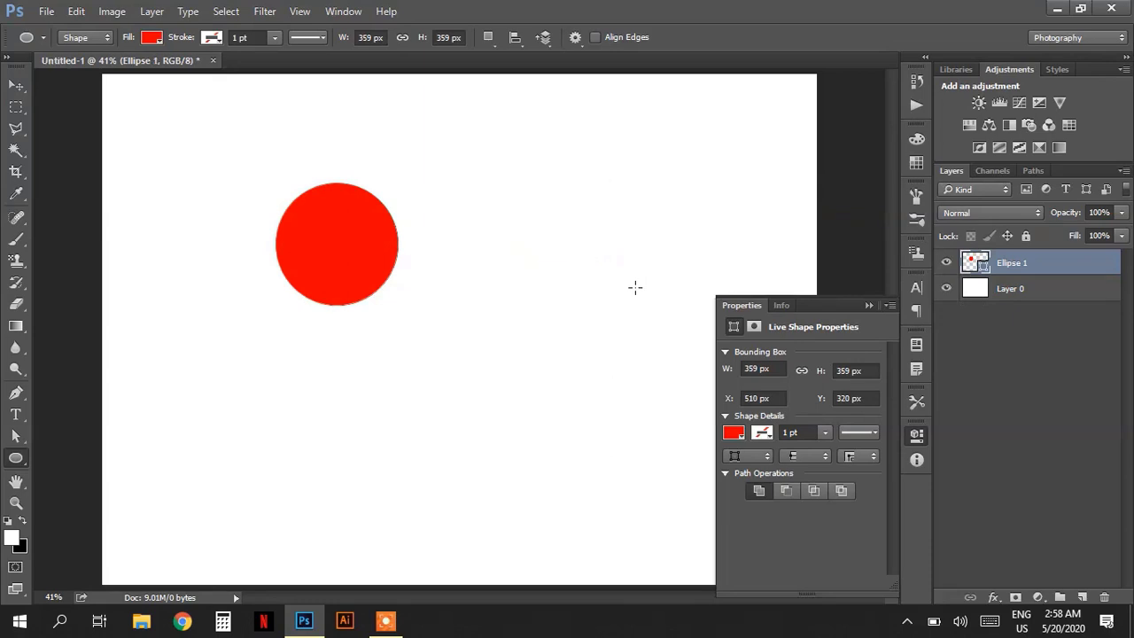
{"action": "key", "text": "ctrl+z"}
Step: Draw two overlapping circles about 388 px wide in one shape layer using the Combine Shapes operation, filled with red
{"action": "left_click", "coordinate": [488, 37]}
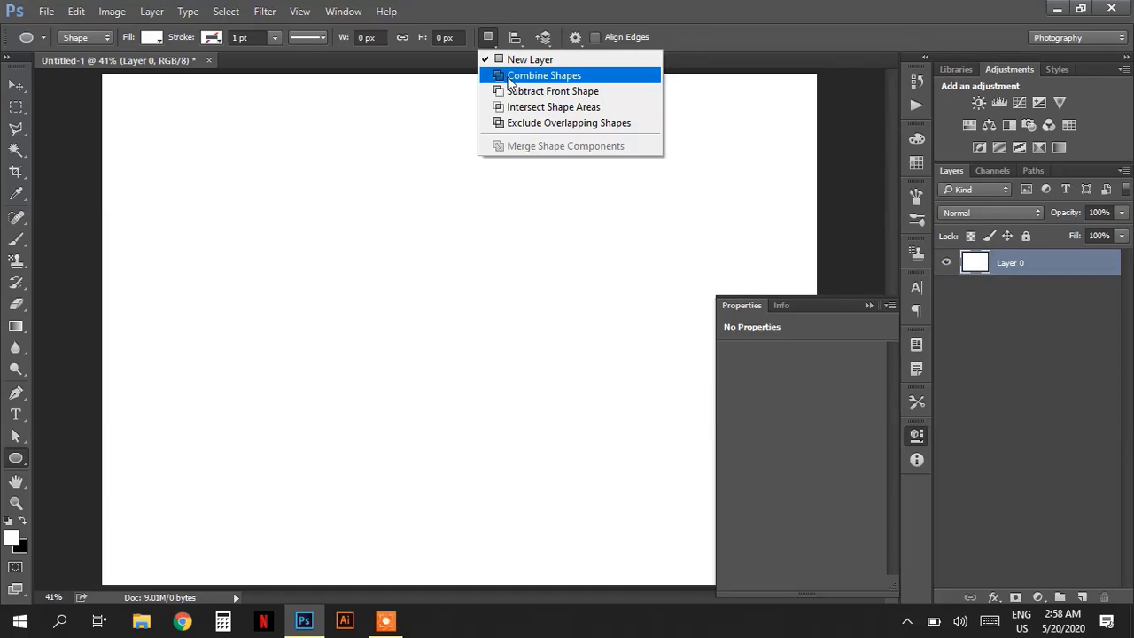
{"action": "left_click", "coordinate": [511, 78]}
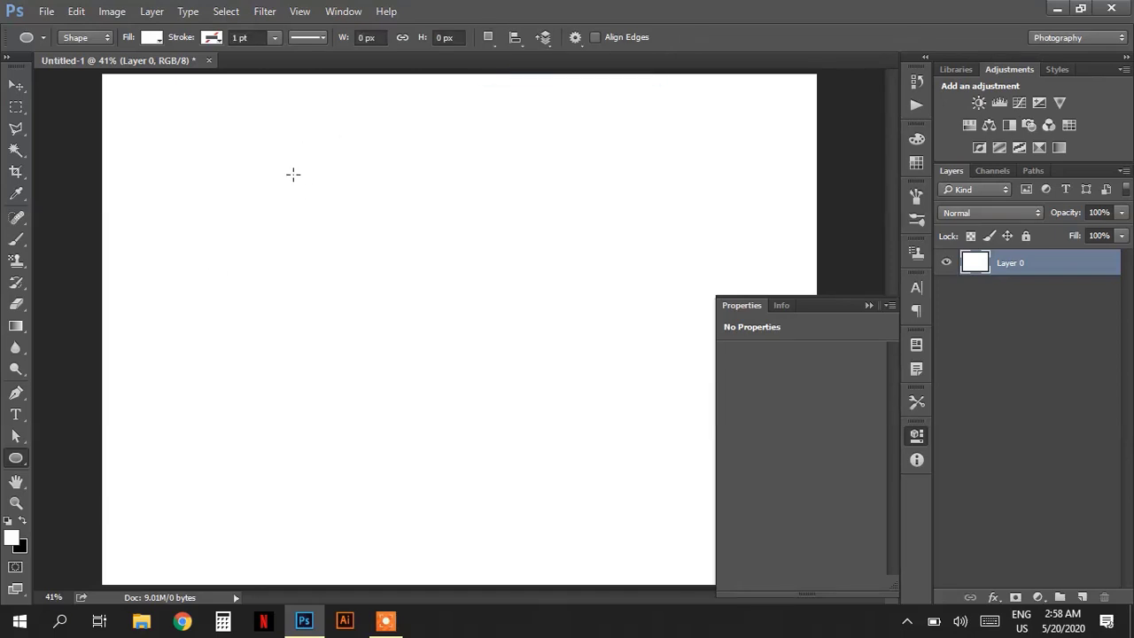
{"action": "left_click_drag", "start_coordinate": [314, 199], "coordinate": [473, 329]}
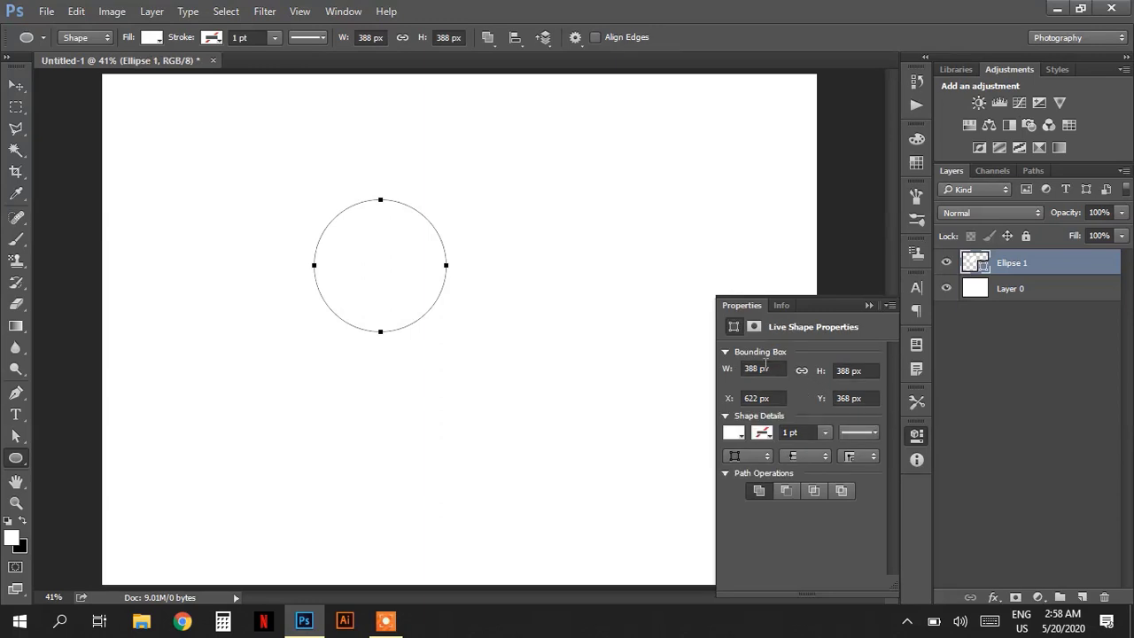
{"action": "left_click", "coordinate": [739, 435]}
{"action": "left_click", "coordinate": [735, 242]}
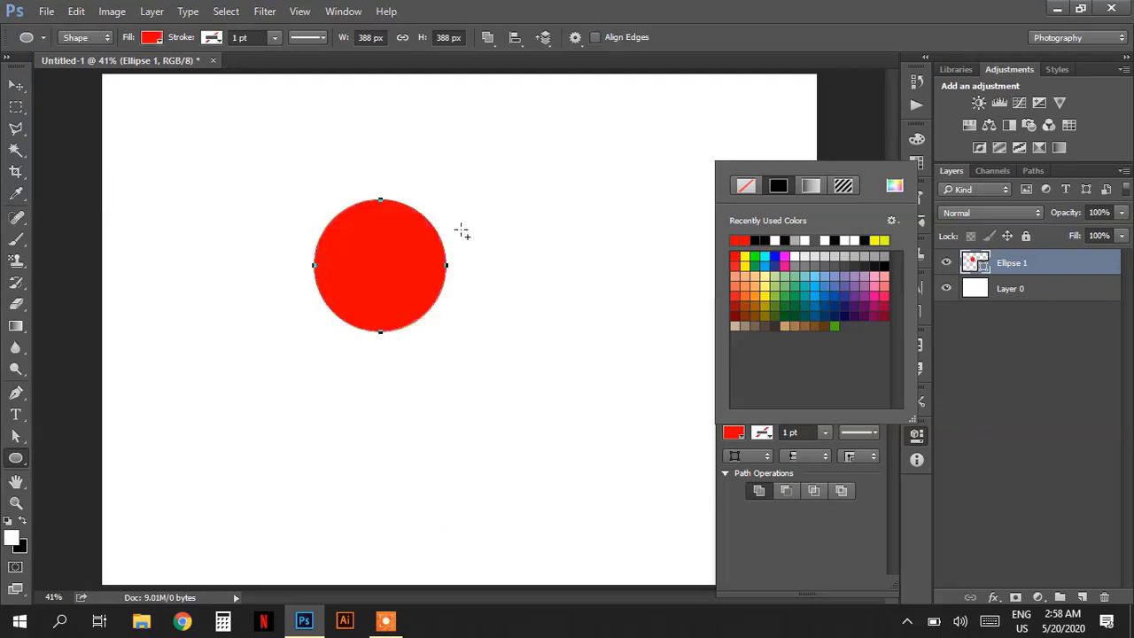
{"action": "left_click", "coordinate": [423, 213]}
{"action": "left_click_drag", "start_coordinate": [430, 215], "coordinate": [604, 342]}
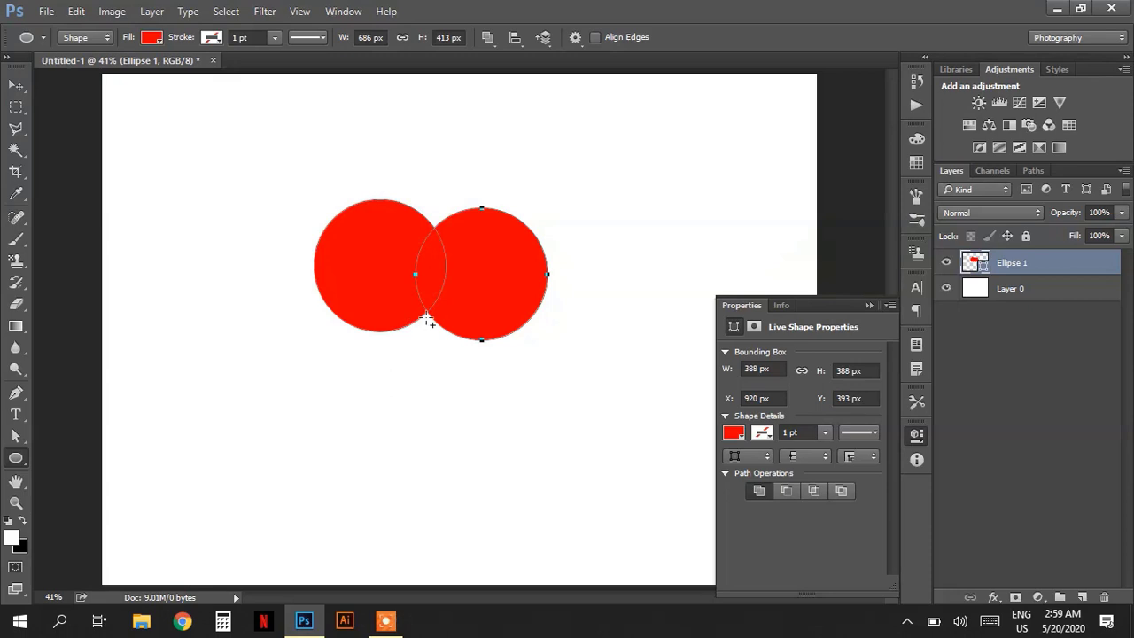
Step: Move the second circle with the Path Selection tool to X 935 px, Y 368 px, overlapping the first circle at the same height
{"action": "key", "text": "a"}
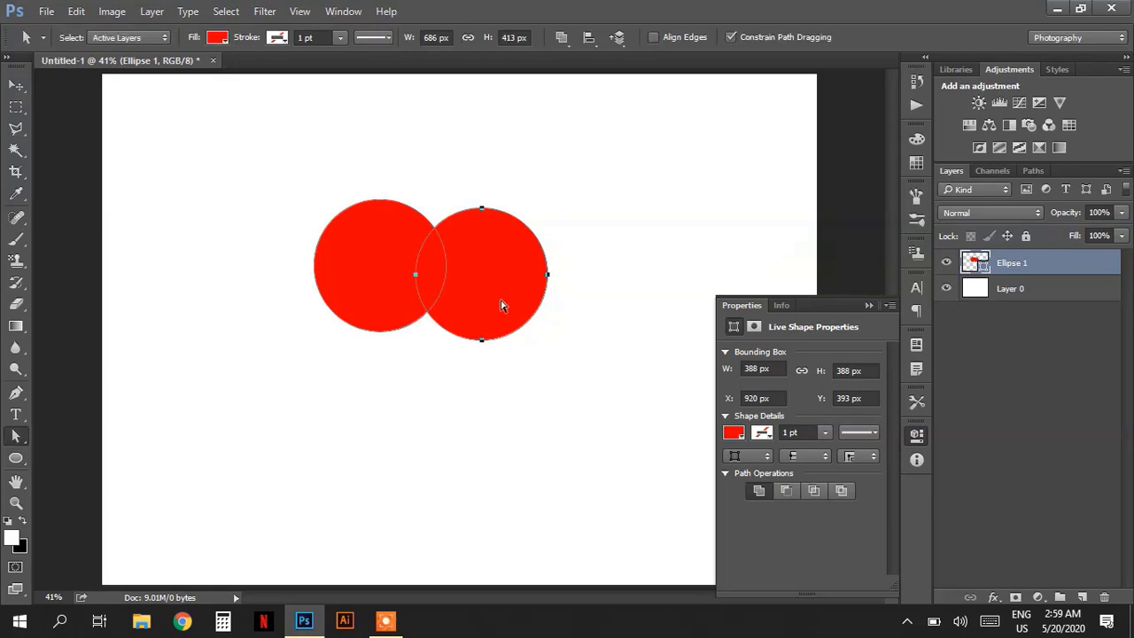
{"action": "key", "text": "ctrl+F8"}
{"action": "left_click_drag", "start_coordinate": [446, 293], "coordinate": [506, 304]}
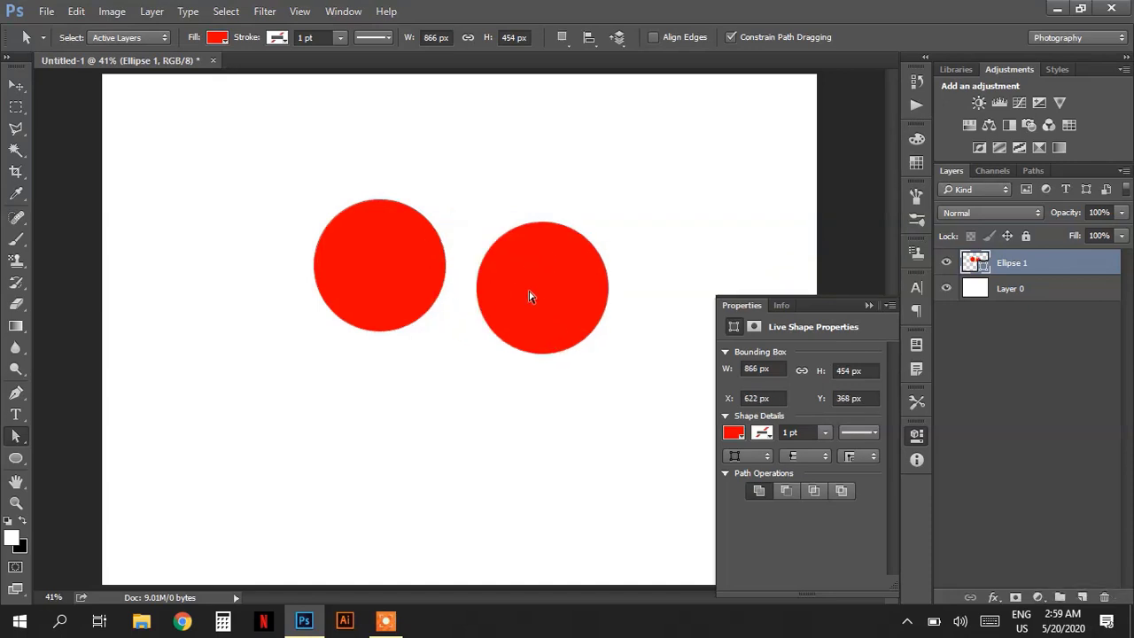
{"action": "key", "text": "ctrl+F8"}
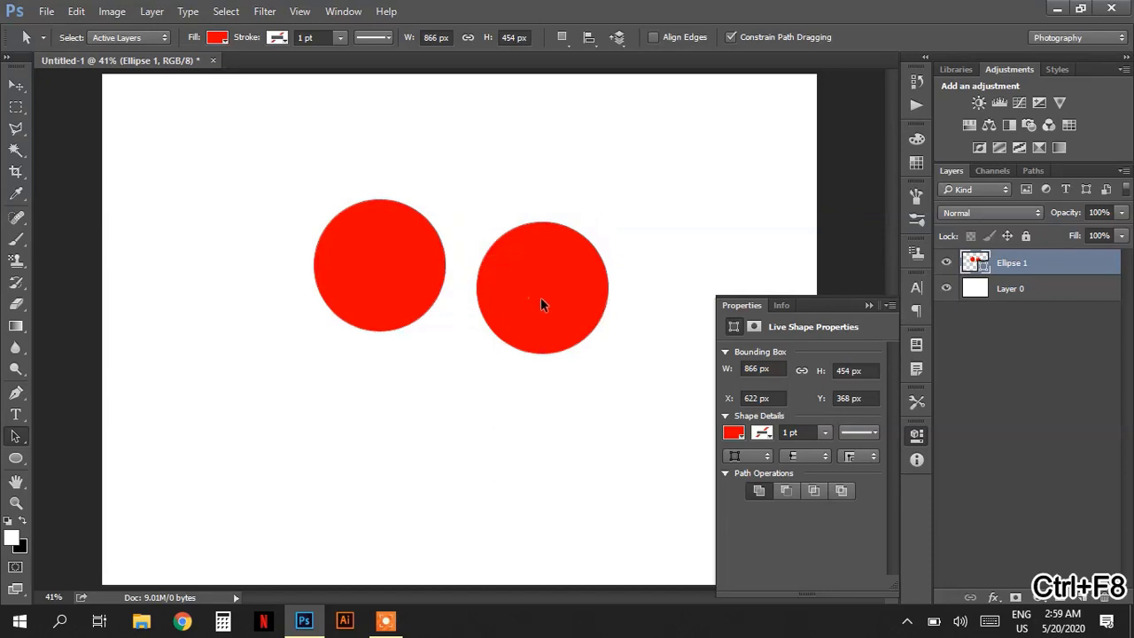
{"action": "left_click", "coordinate": [541, 300]}
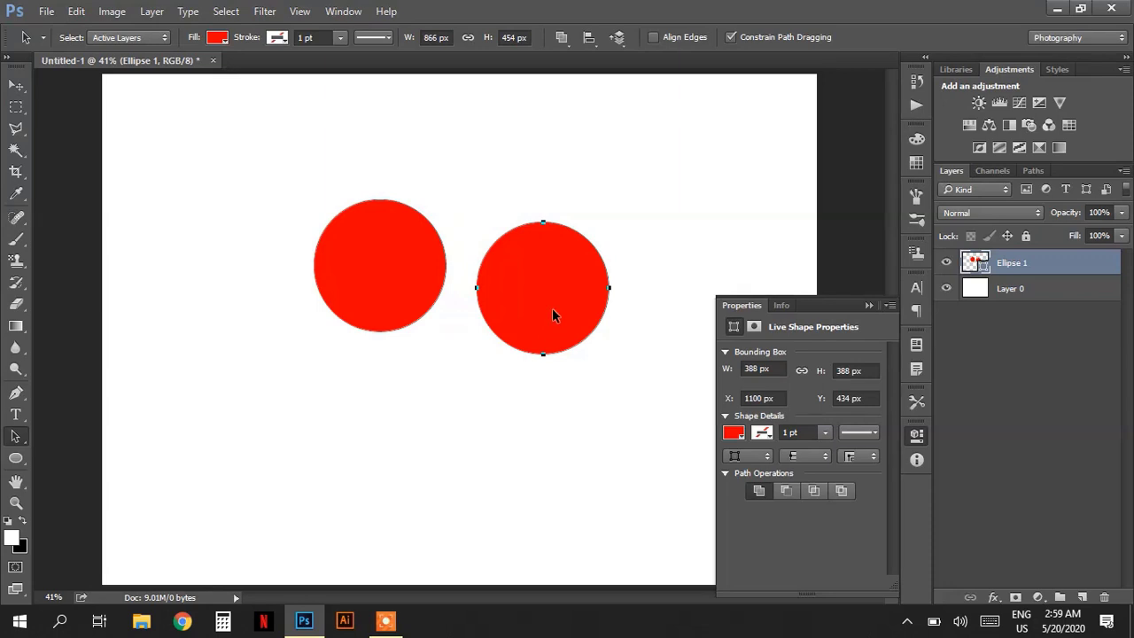
{"action": "left_click_drag", "start_coordinate": [519, 291], "coordinate": [496, 289]}
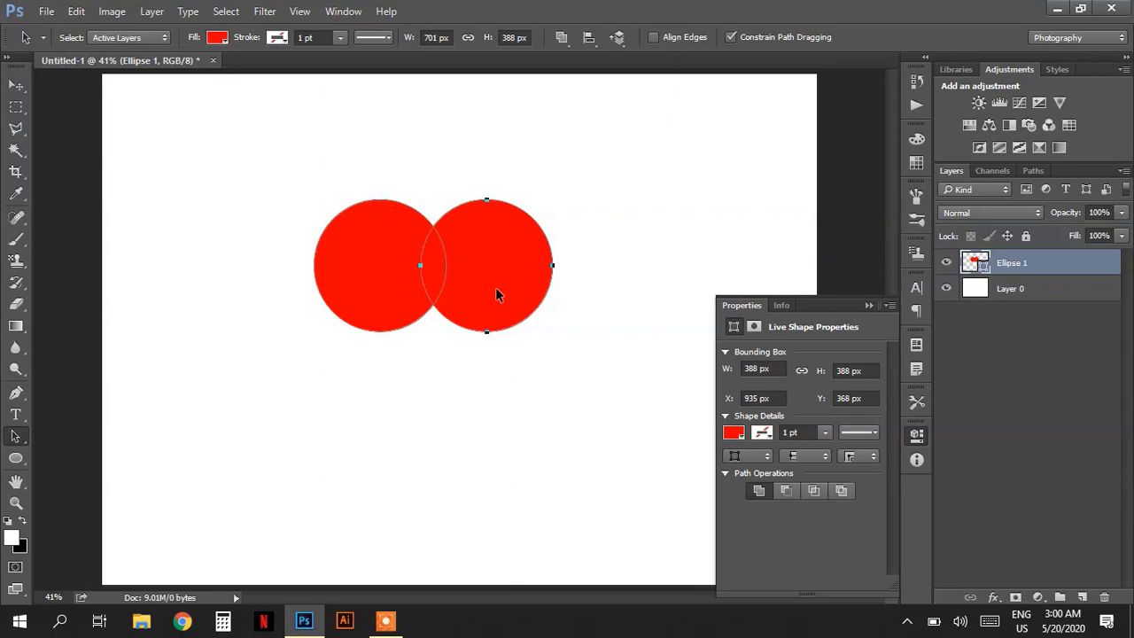
Step: Select both circles and merge their shape components, accepting the conversion to a regular path
{"action": "key", "text": "ctrl+F8"}
{"action": "left_click", "coordinate": [395, 277]}
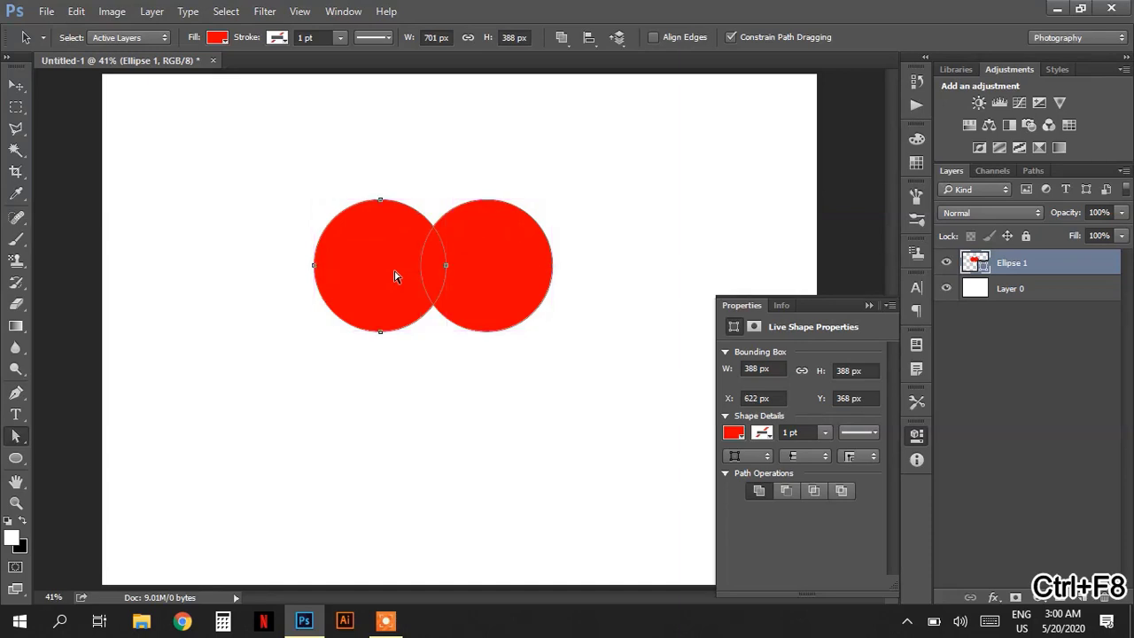
{"action": "left_click", "coordinate": [534, 280]}
{"action": "key", "text": "ctrl+shift+F8"}
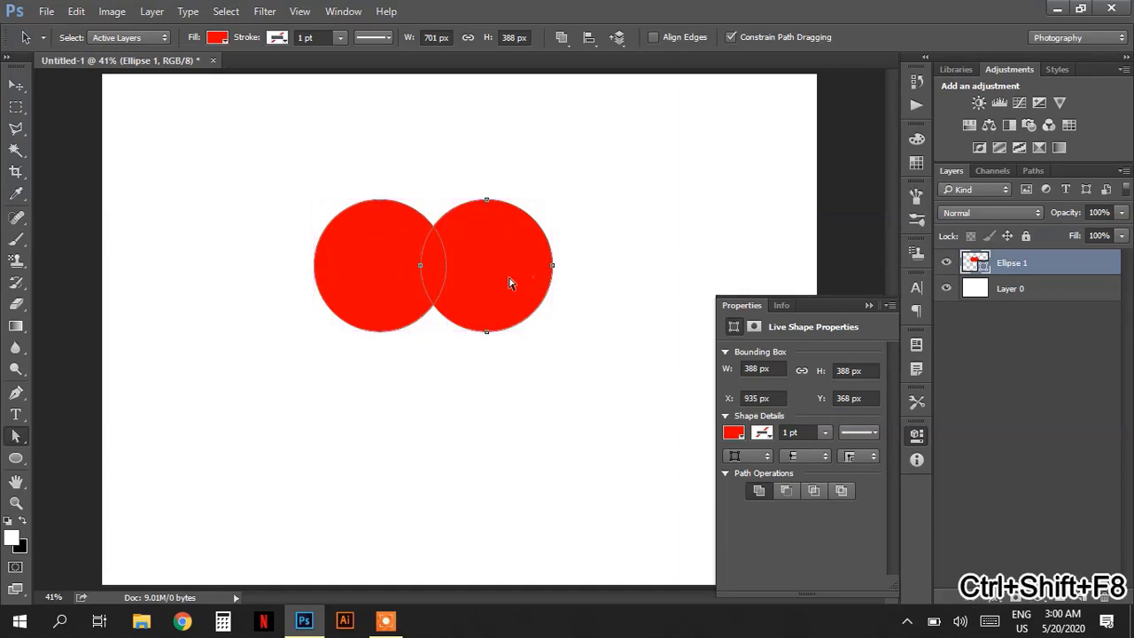
{"action": "left_click", "coordinate": [357, 270], "text": "shift"}
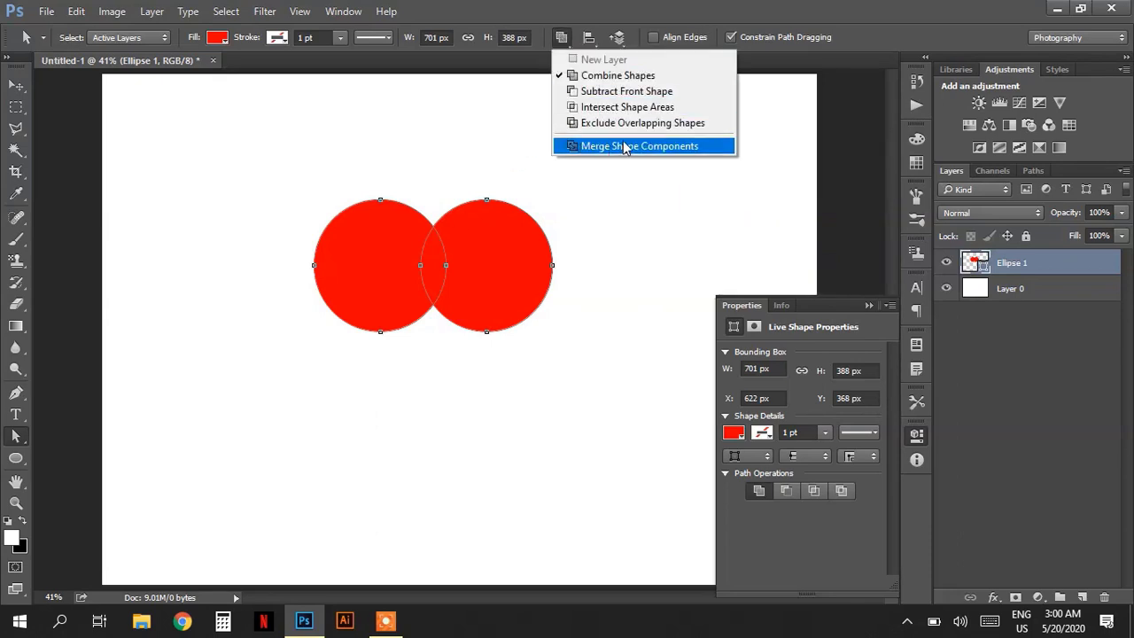
{"action": "left_click", "coordinate": [712, 152]}
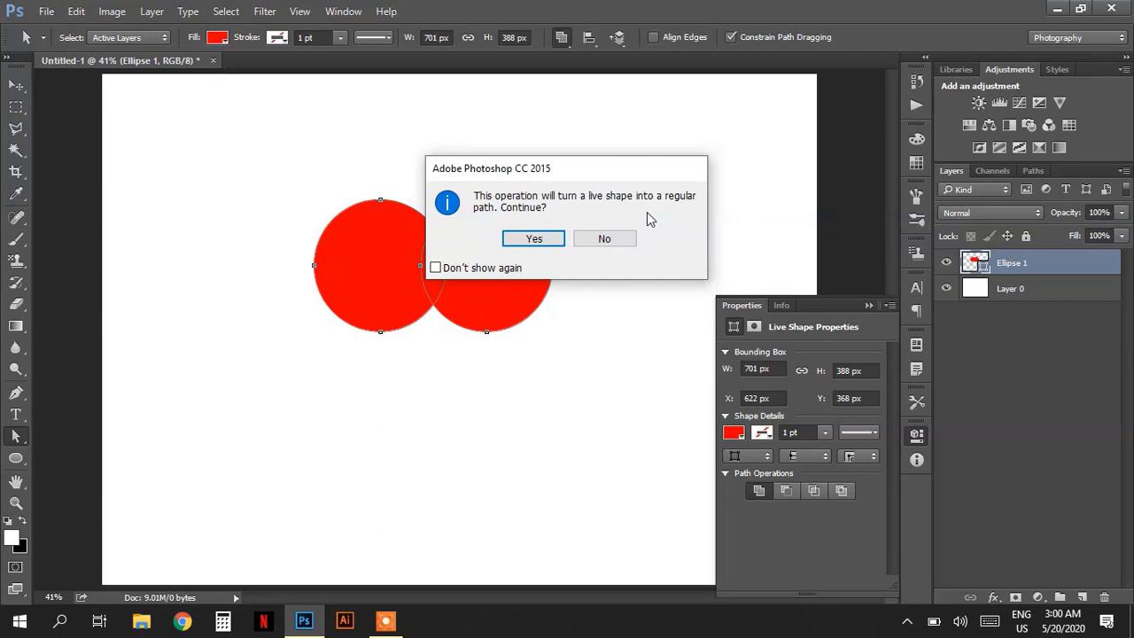
{"action": "left_click", "coordinate": [514, 241]}
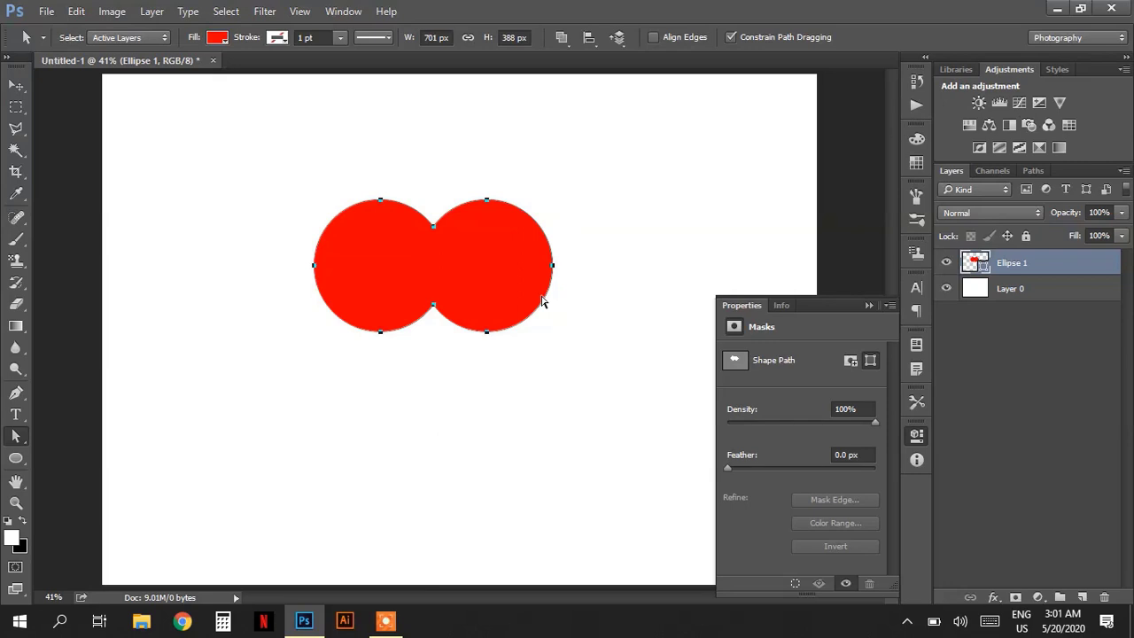
Step: Apply a 7 px black outside stroke to the merged shape as a layer style, and undo both the stroke and the merge
{"action": "double_click", "coordinate": [1079, 266]}
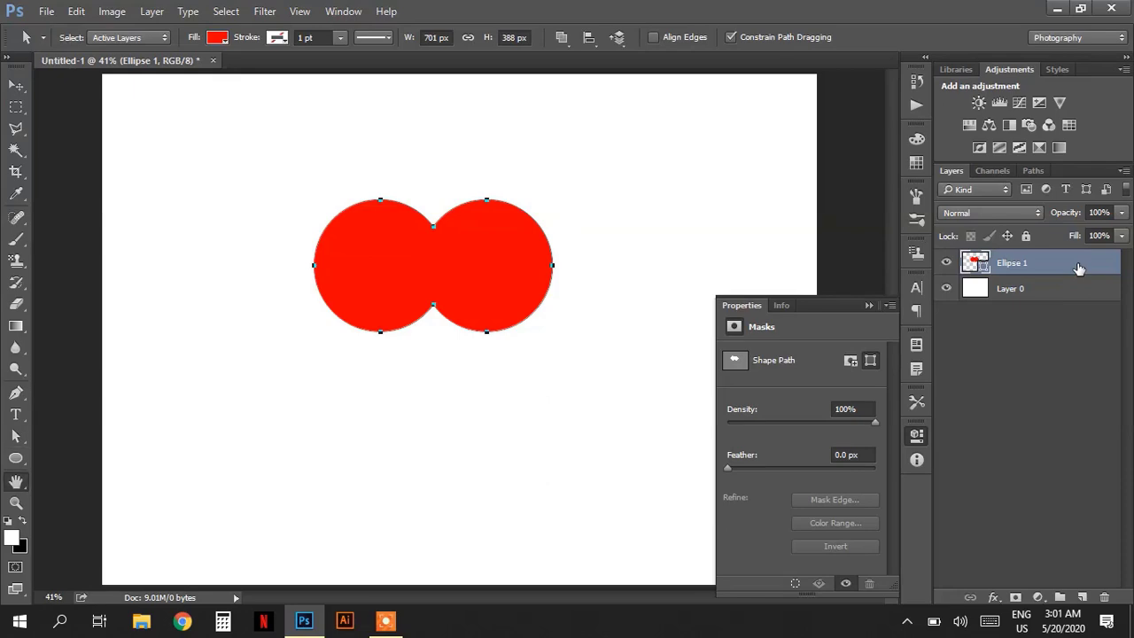
{"action": "left_click_drag", "start_coordinate": [678, 86], "coordinate": [1017, 110]}
{"action": "left_click", "coordinate": [666, 244]}
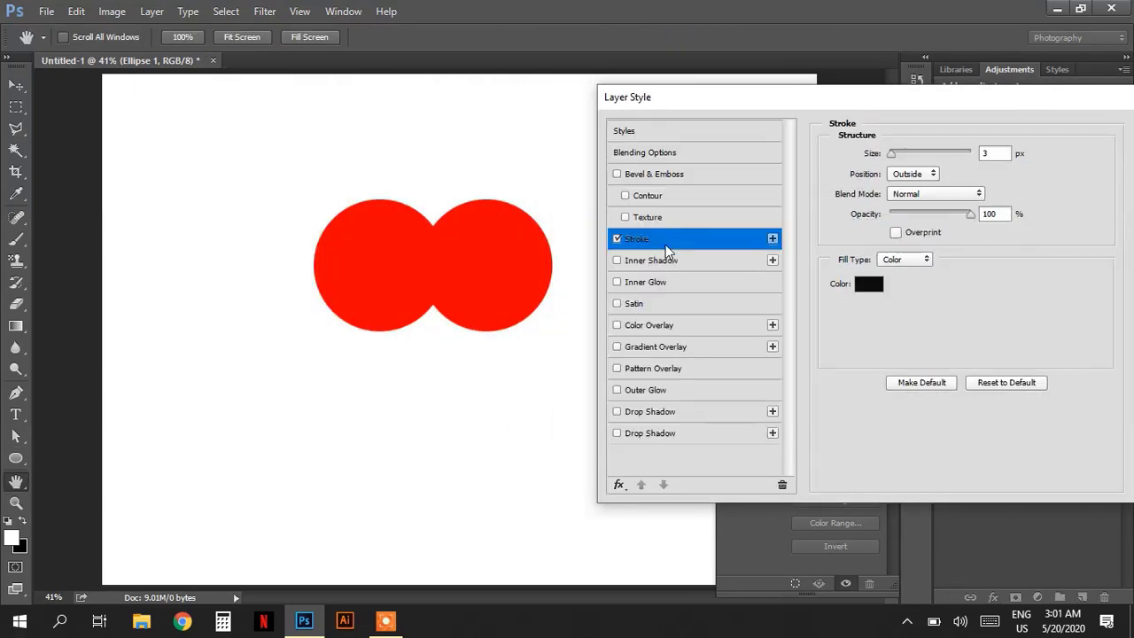
{"action": "left_click", "coordinate": [897, 152]}
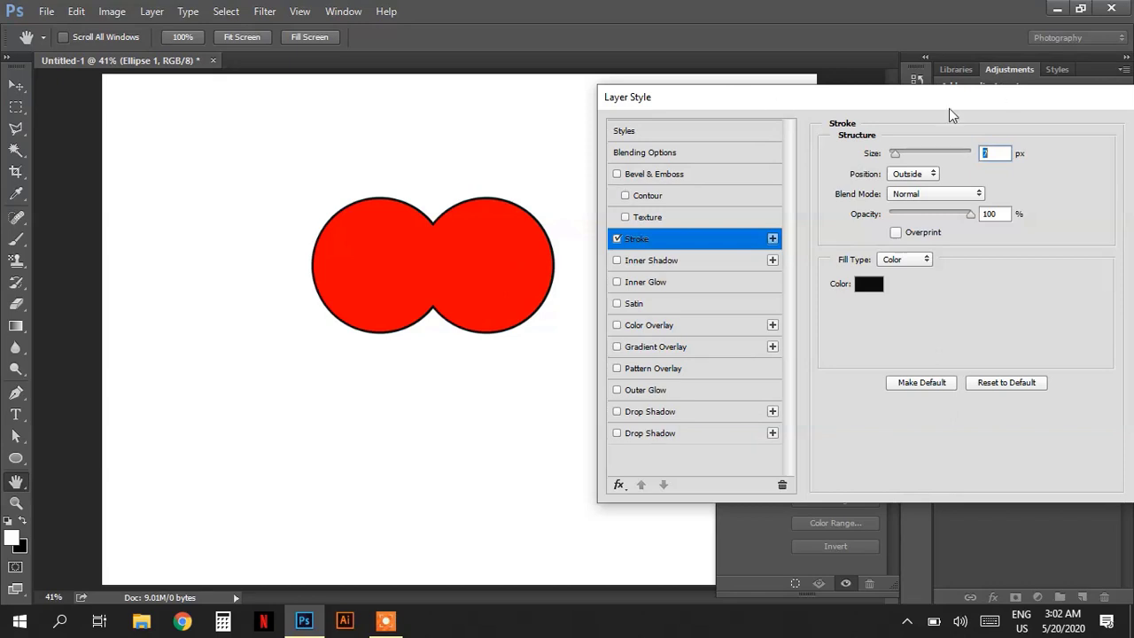
{"action": "left_click_drag", "start_coordinate": [952, 102], "coordinate": [806, 111]}
{"action": "left_click", "coordinate": [1035, 139]}
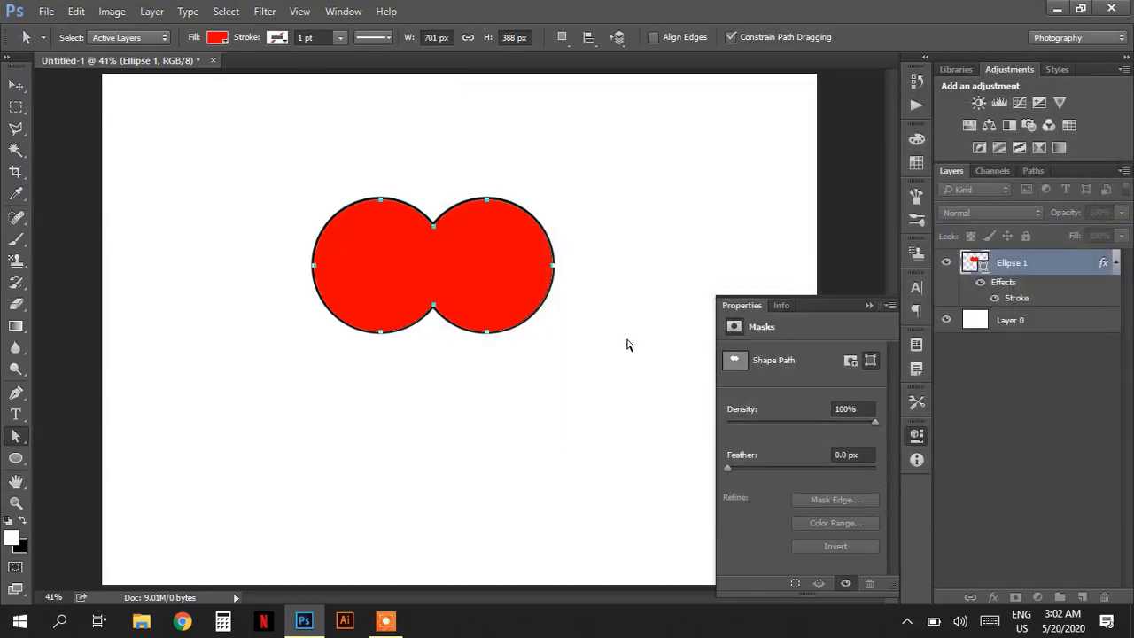
{"action": "key", "text": "ctrl+z"}
{"action": "key", "text": "ctrl+alt+z"}
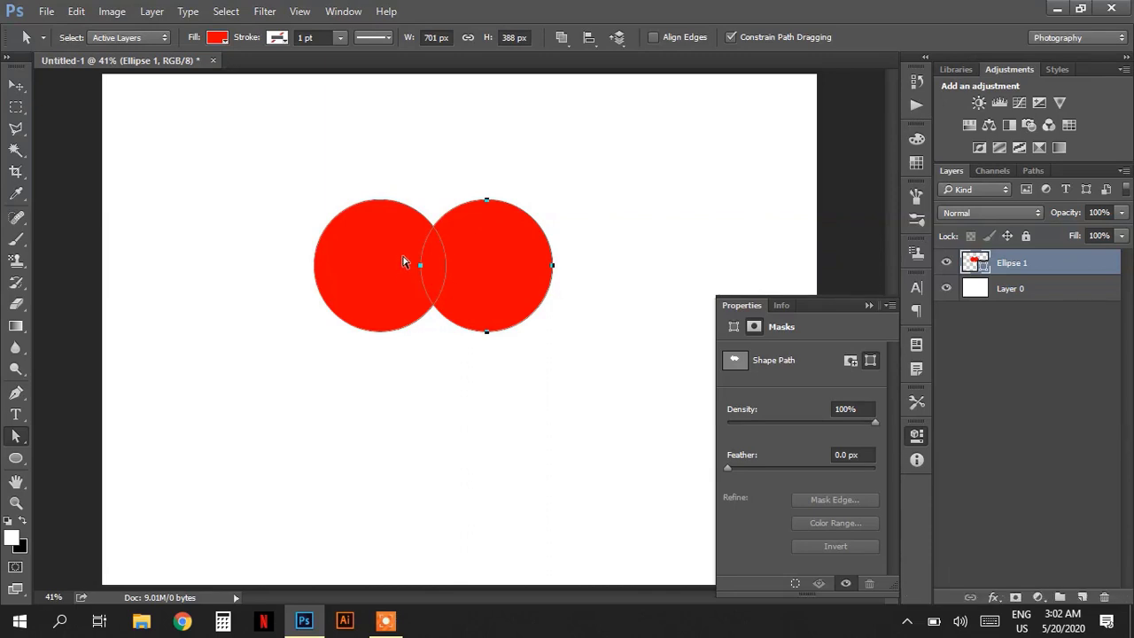
Step: Add a Stroke layer style to the Ellipse 1 layer with size 10 px, position Outside and black color
{"action": "left_click", "coordinate": [1019, 262]}
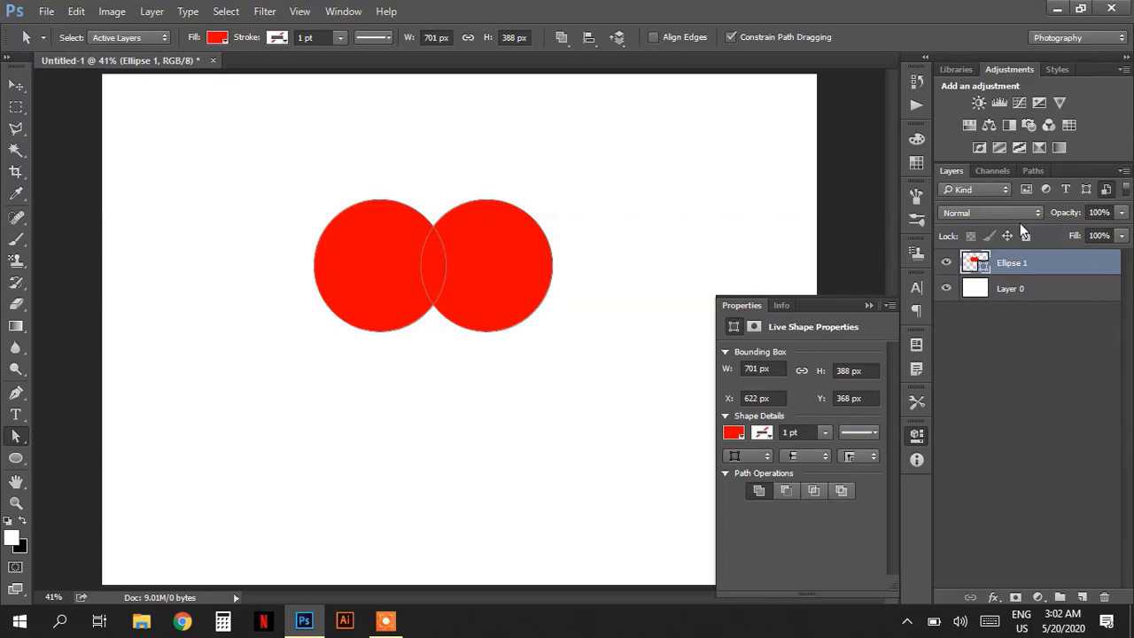
{"action": "double_click", "coordinate": [1059, 263]}
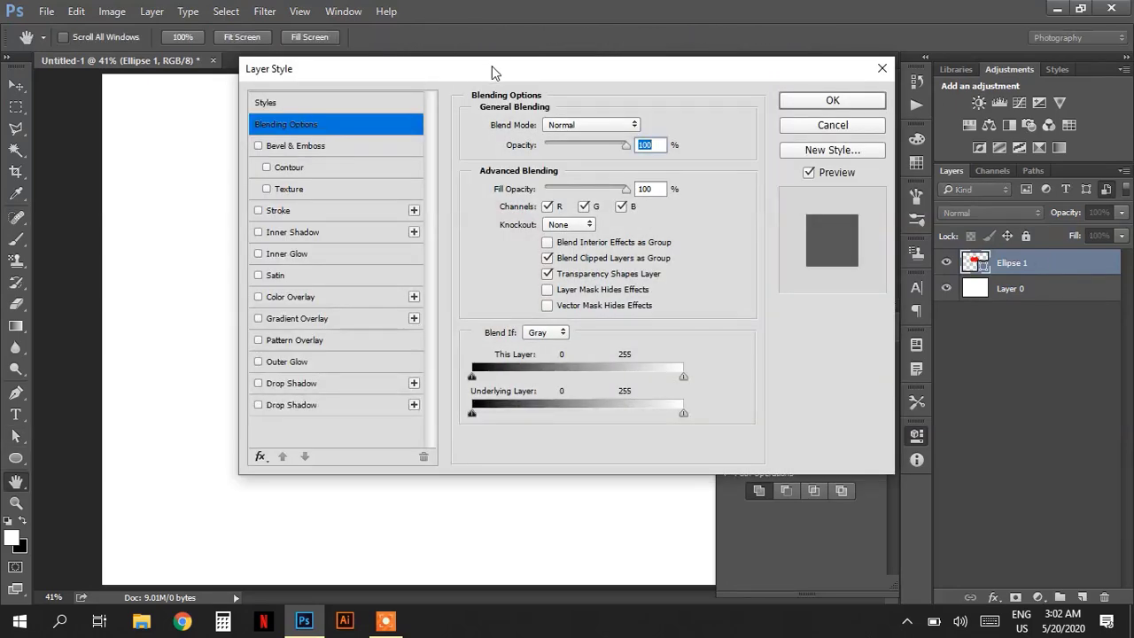
{"action": "left_click_drag", "start_coordinate": [494, 71], "coordinate": [890, 99]}
{"action": "left_click", "coordinate": [671, 238]}
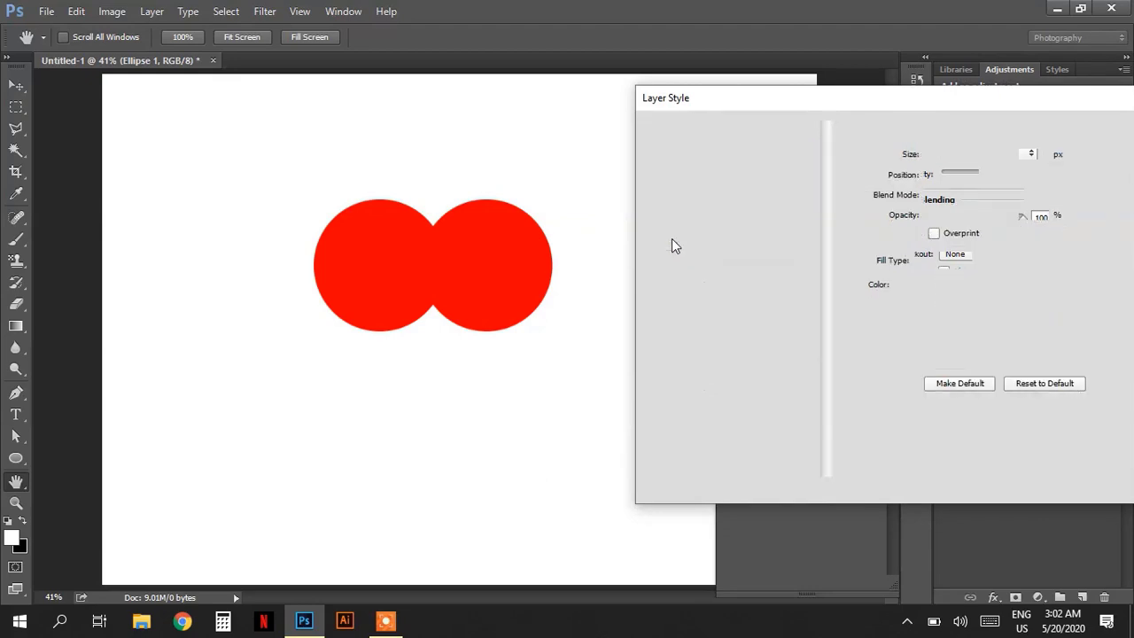
{"action": "left_click_drag", "start_coordinate": [929, 154], "coordinate": [936, 154]}
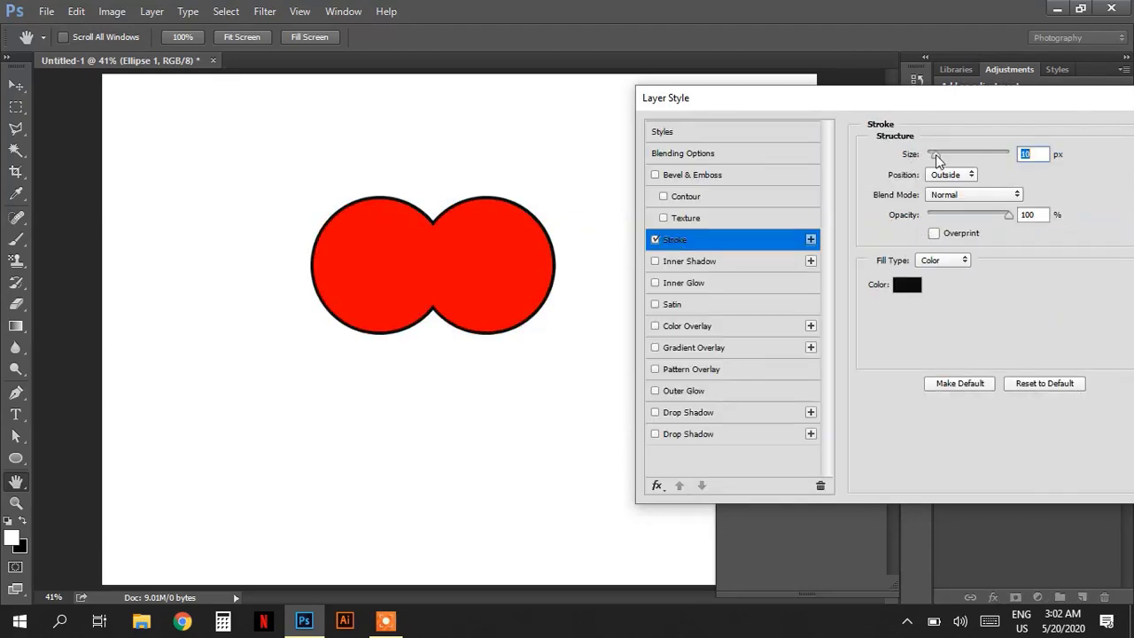
{"action": "left_click_drag", "start_coordinate": [864, 119], "coordinate": [641, 227]}
{"action": "left_click", "coordinate": [943, 246]}
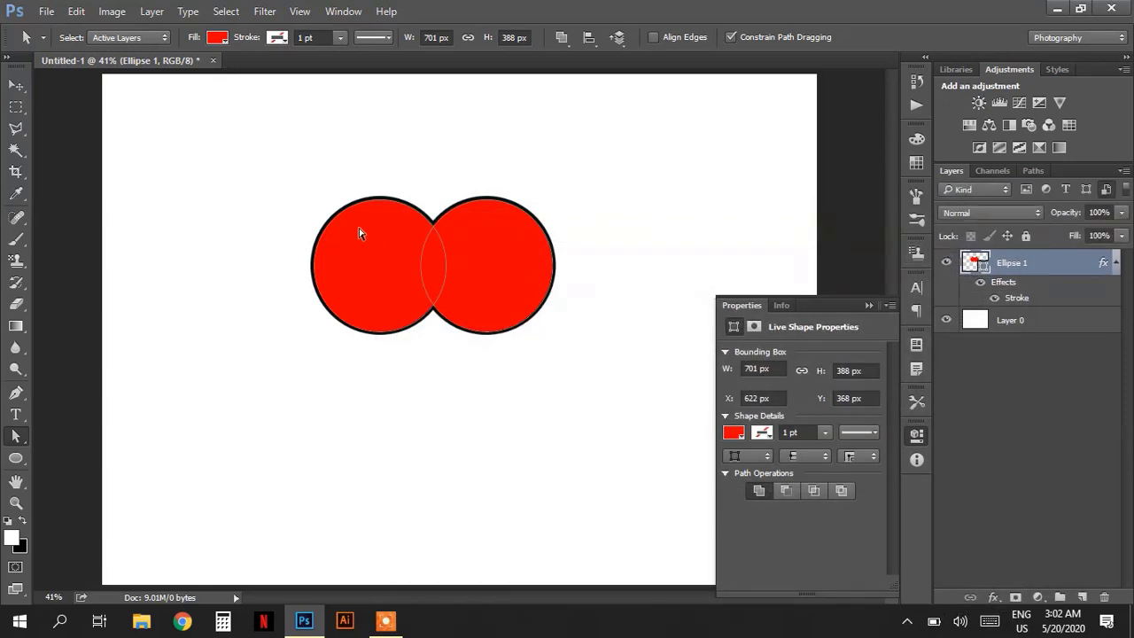
Step: Move only the second circle away from the first, to X 1010 px, Y 392 px
{"action": "key", "text": "ctrl+F8"}
{"action": "left_click", "coordinate": [498, 258]}
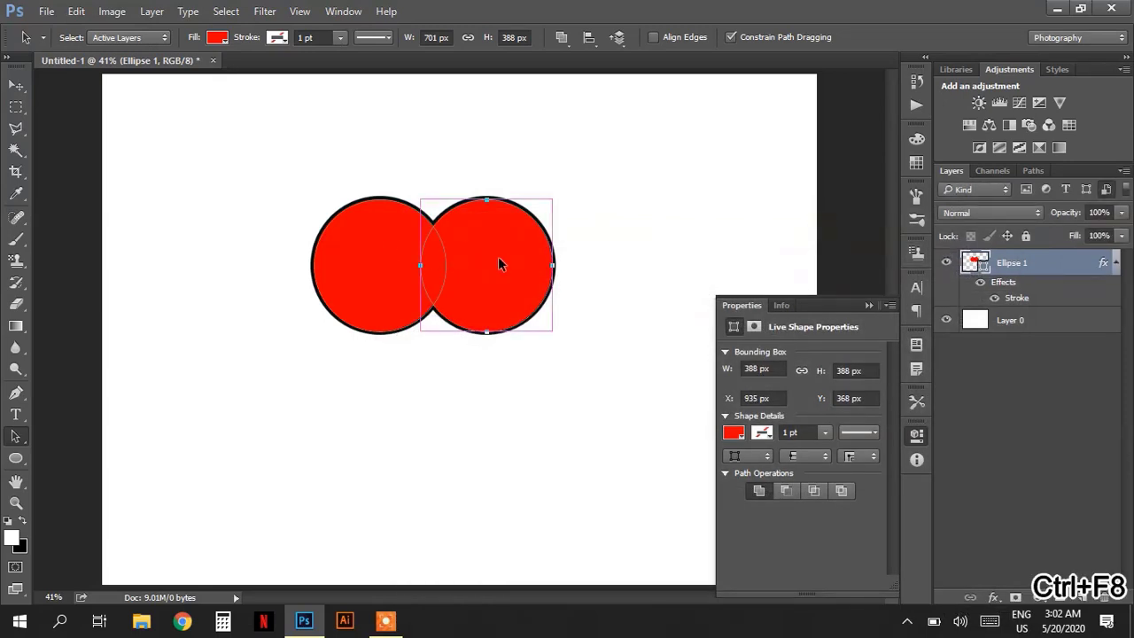
{"action": "left_click_drag", "start_coordinate": [496, 277], "coordinate": [522, 287]}
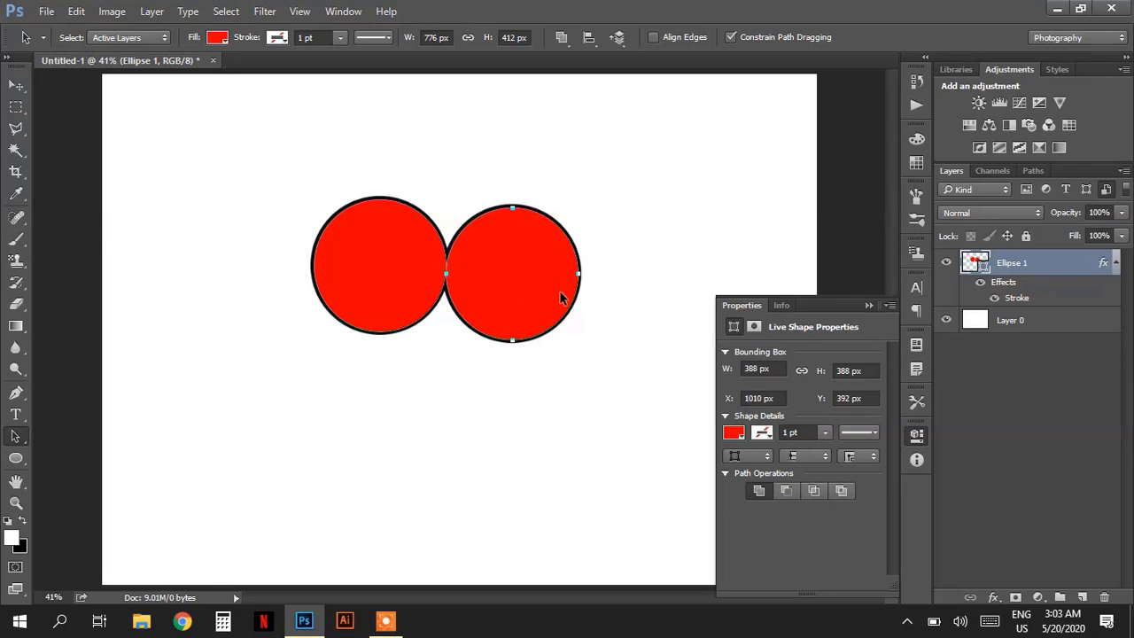
Step: Move the second circle back over the first so they overlap, at about X 856 px, Y 362 px
{"action": "left_click", "coordinate": [500, 400]}
{"action": "left_click", "coordinate": [520, 294]}
{"action": "left_click_drag", "start_coordinate": [534, 288], "coordinate": [589, 282]}
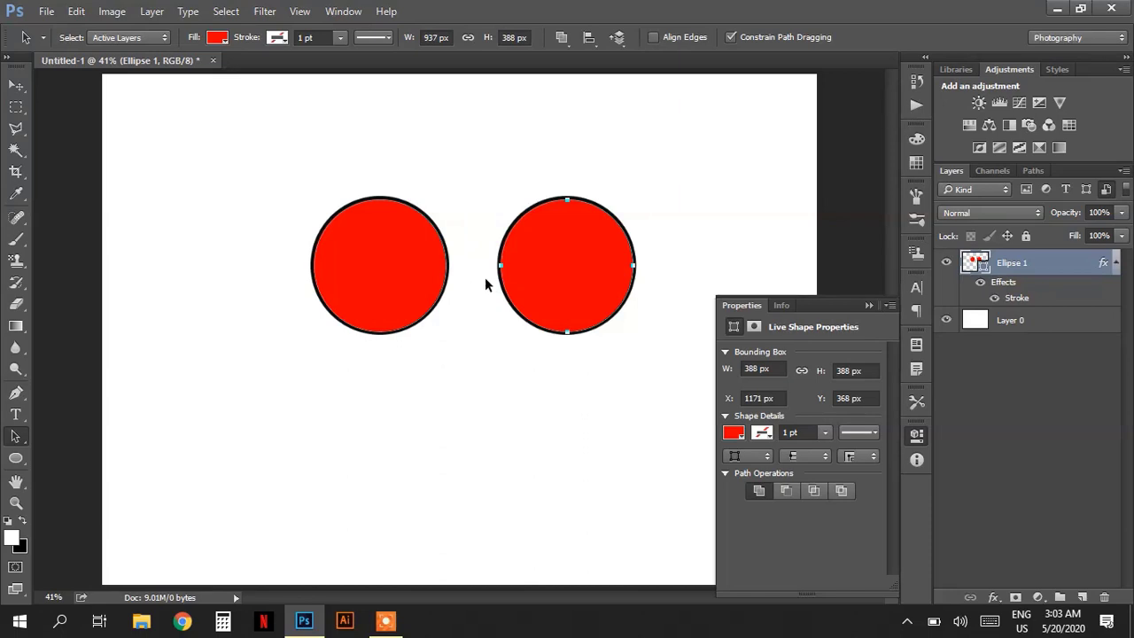
{"action": "left_click_drag", "start_coordinate": [521, 274], "coordinate": [459, 274]}
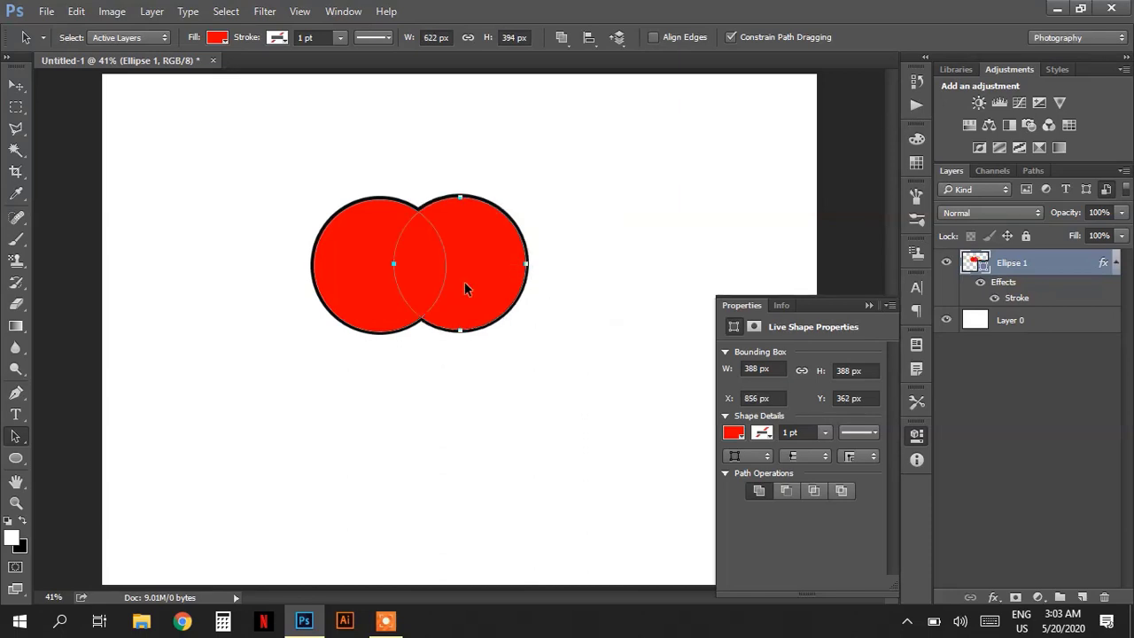
Step: Select both overlapping circles and merge their shape components, accepting the conversion to a regular path
{"action": "key", "text": "Escape"}
{"action": "left_click", "coordinate": [564, 37]}
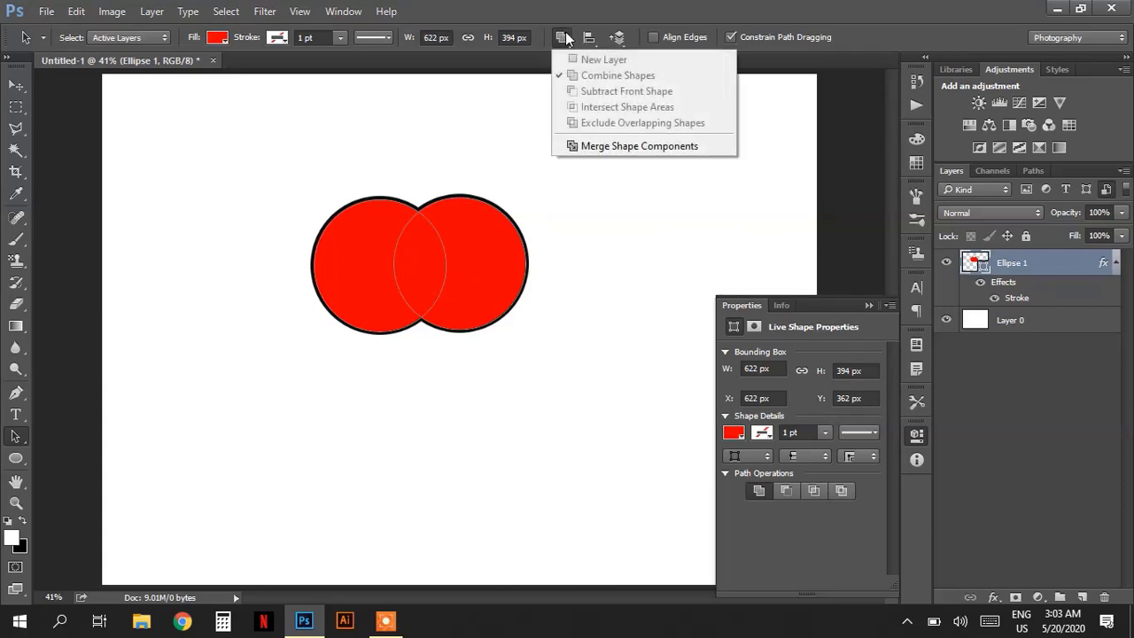
{"action": "left_click", "coordinate": [565, 38]}
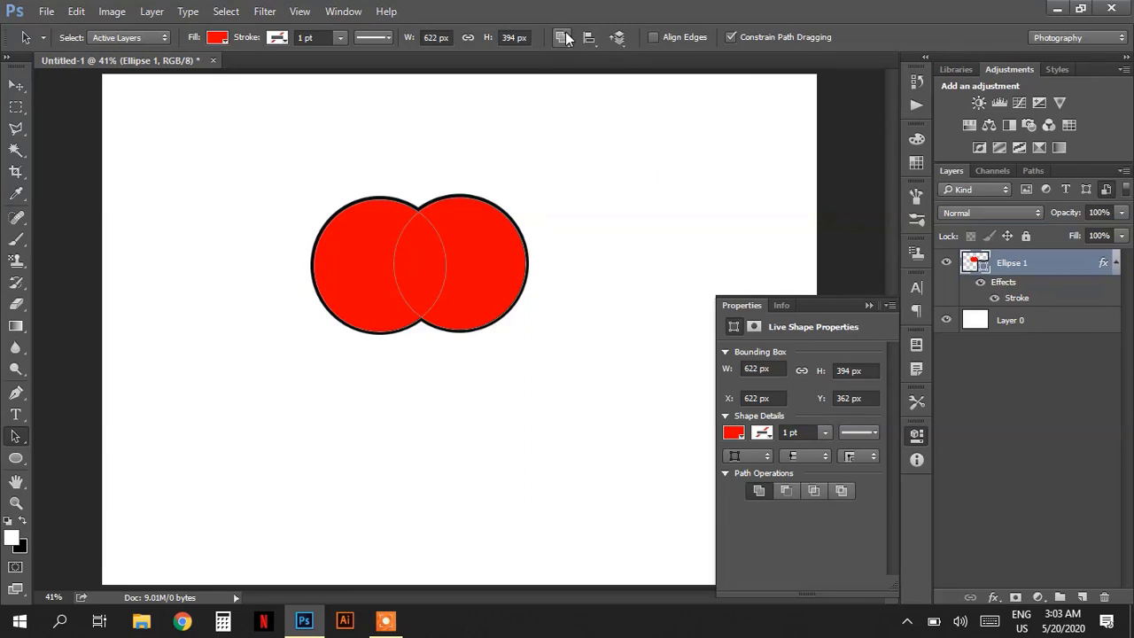
{"action": "left_click", "coordinate": [486, 270]}
{"action": "key", "text": "ctrl+F8"}
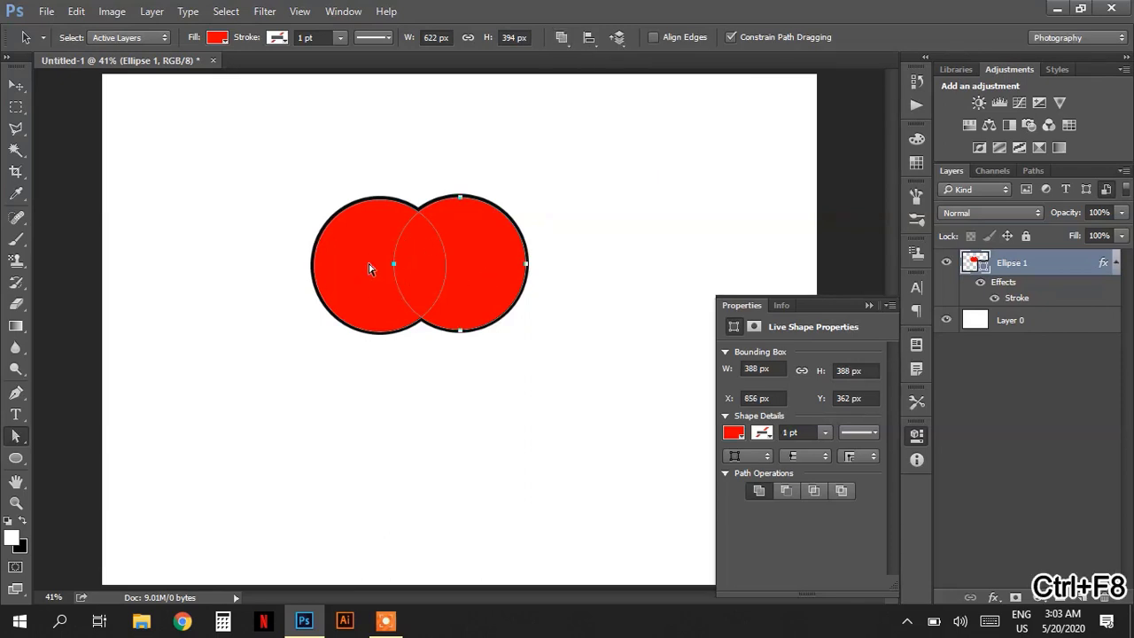
{"action": "key", "text": "ctrl+shift+F8"}
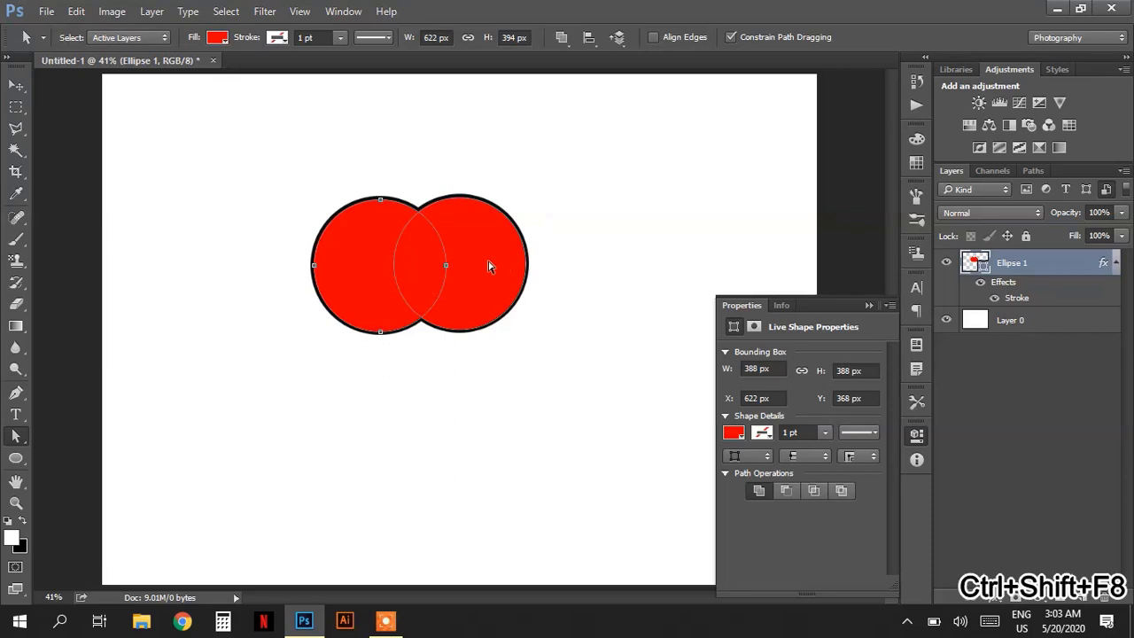
{"action": "left_click", "coordinate": [487, 264], "text": "shift"}
{"action": "left_click", "coordinate": [567, 40]}
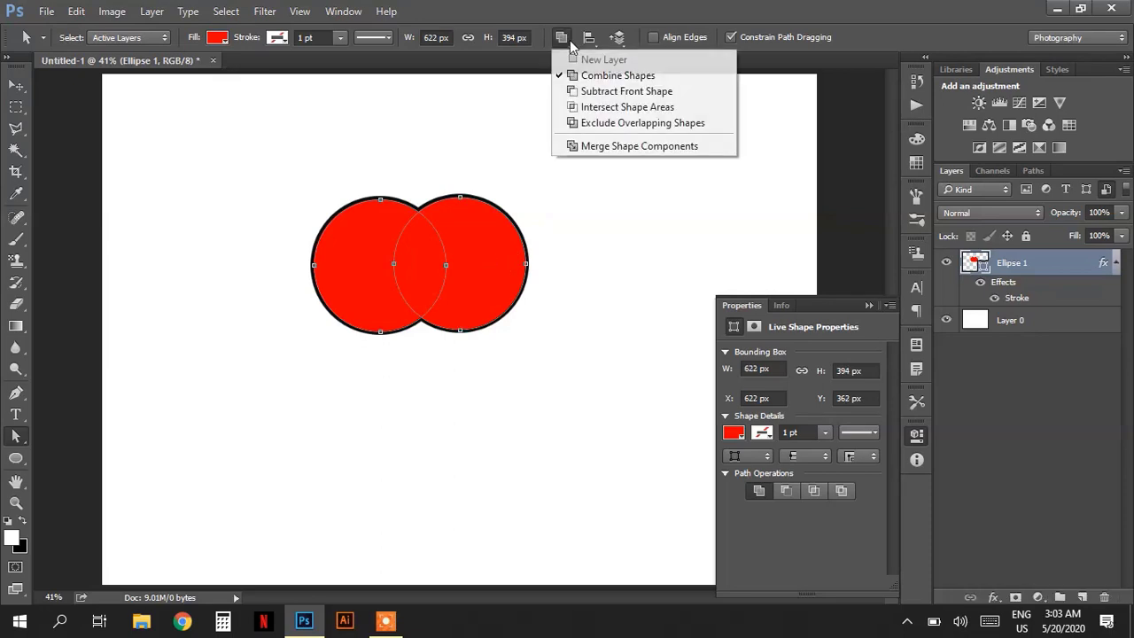
{"action": "left_click", "coordinate": [597, 147]}
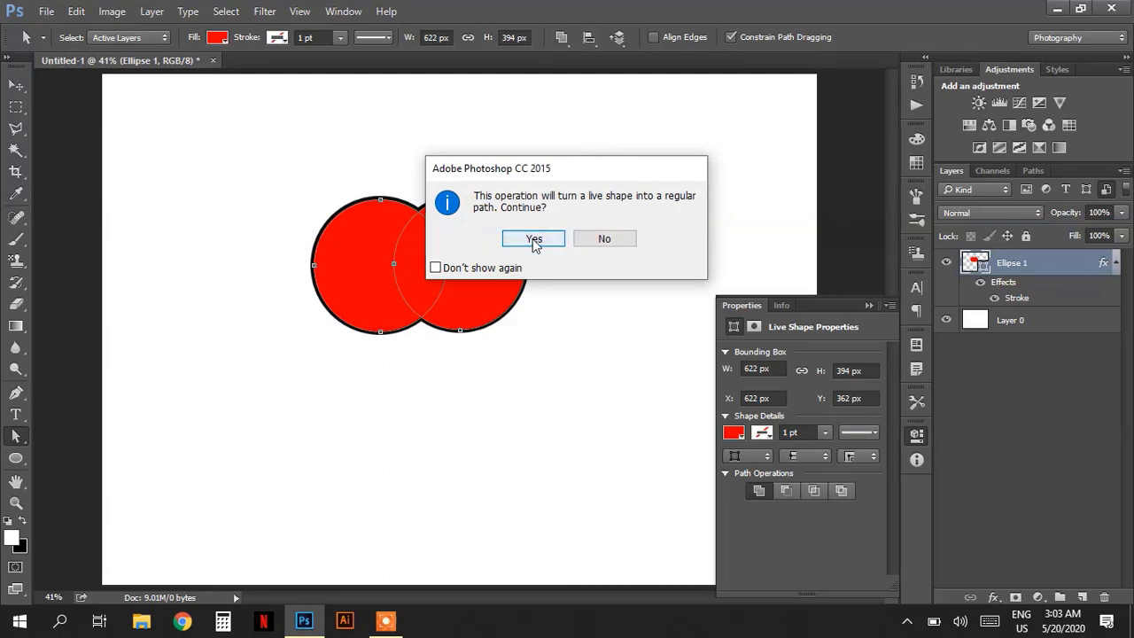
{"action": "left_click", "coordinate": [534, 236]}
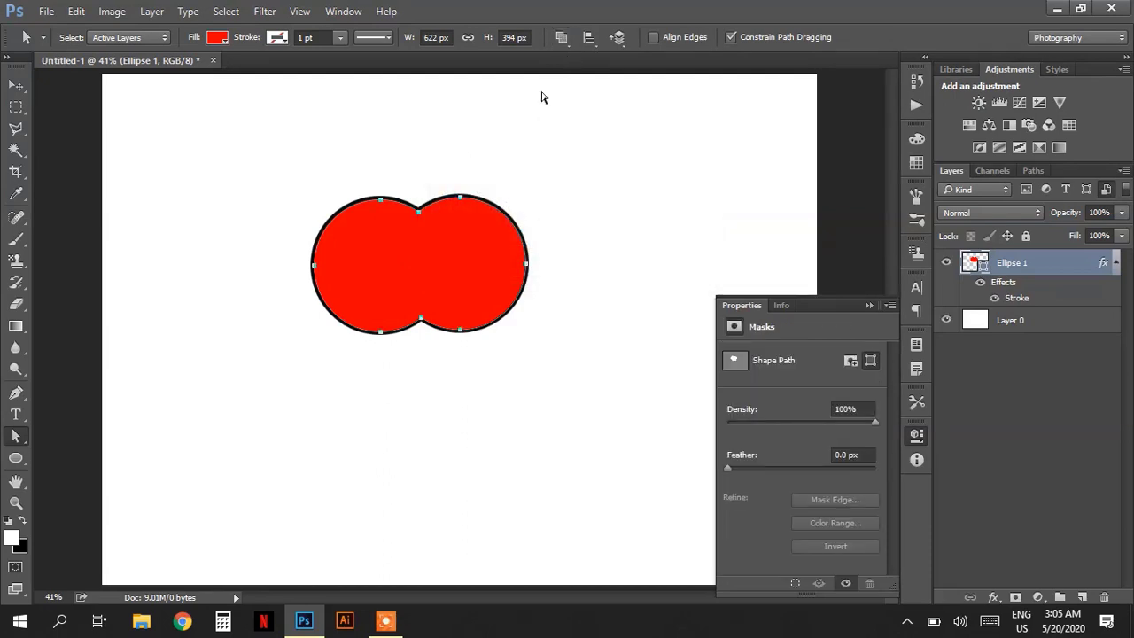
Step: With the Ellipse tool set to Subtract Front Shape, cut a circle of about 266 px from the merged shape's lower middle edge
{"action": "key", "text": "u"}
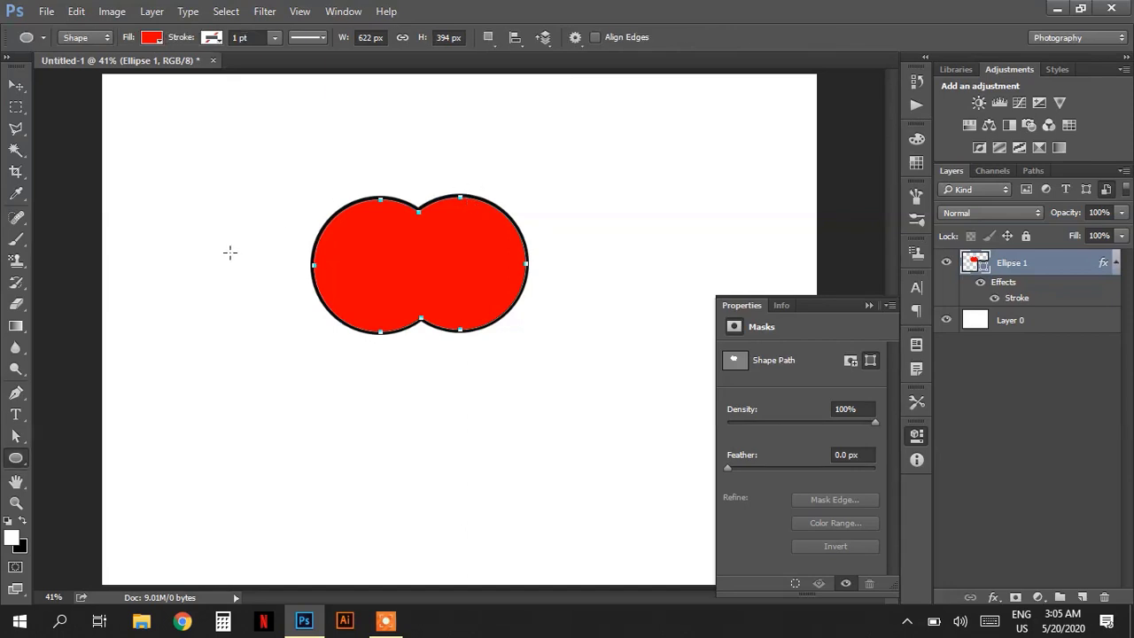
{"action": "left_click", "coordinate": [487, 38]}
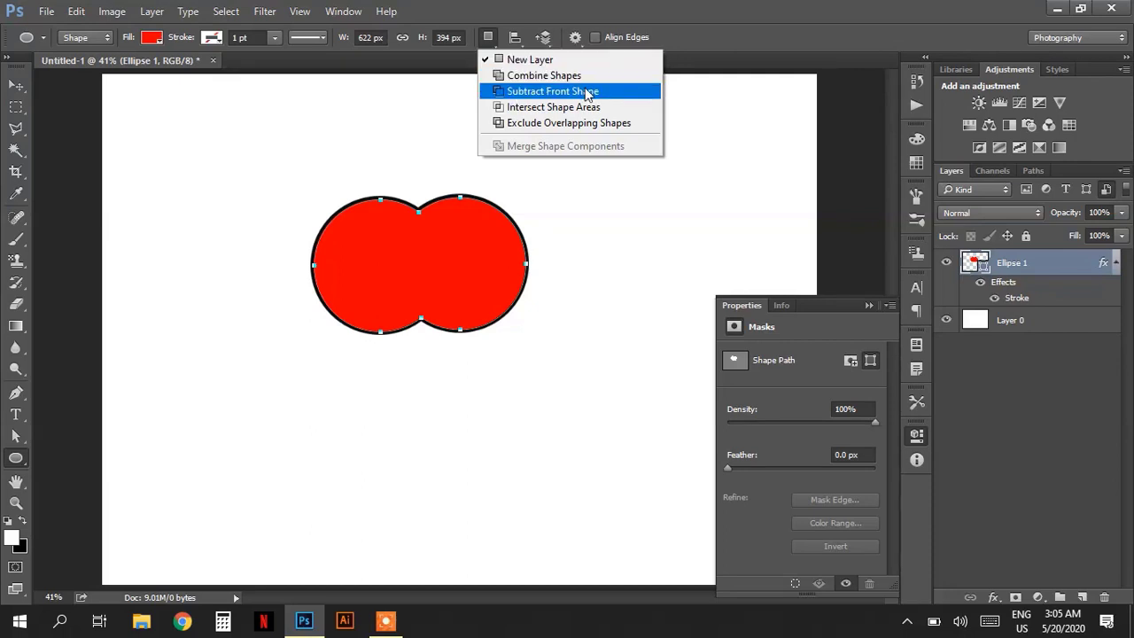
{"action": "left_click", "coordinate": [727, 68]}
{"action": "key", "text": "Return"}
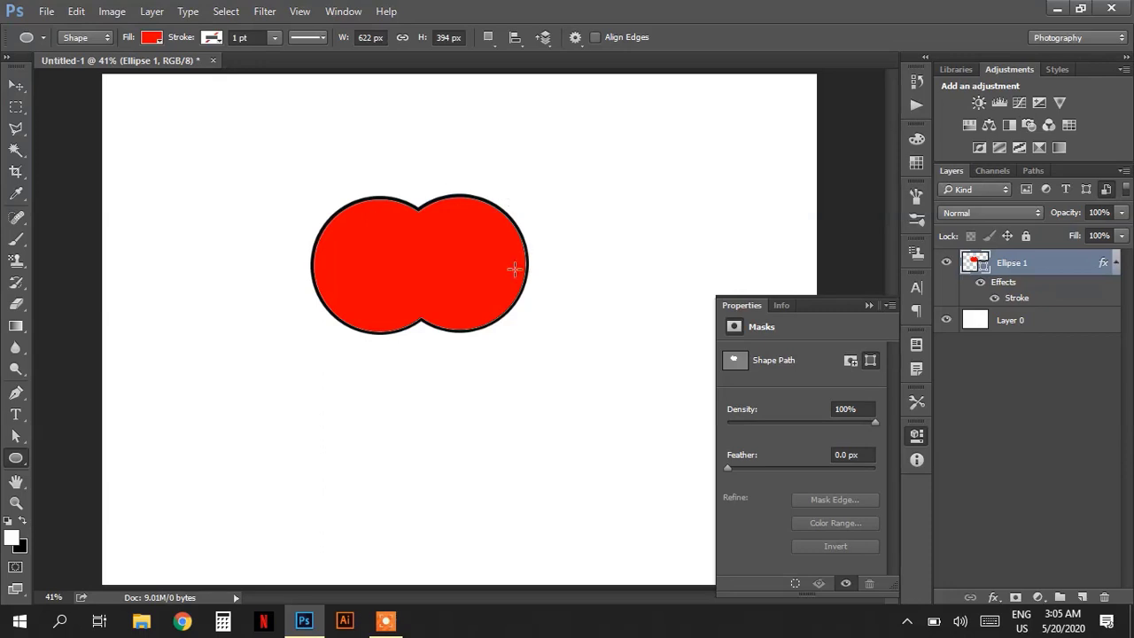
{"action": "left_click", "coordinate": [489, 37]}
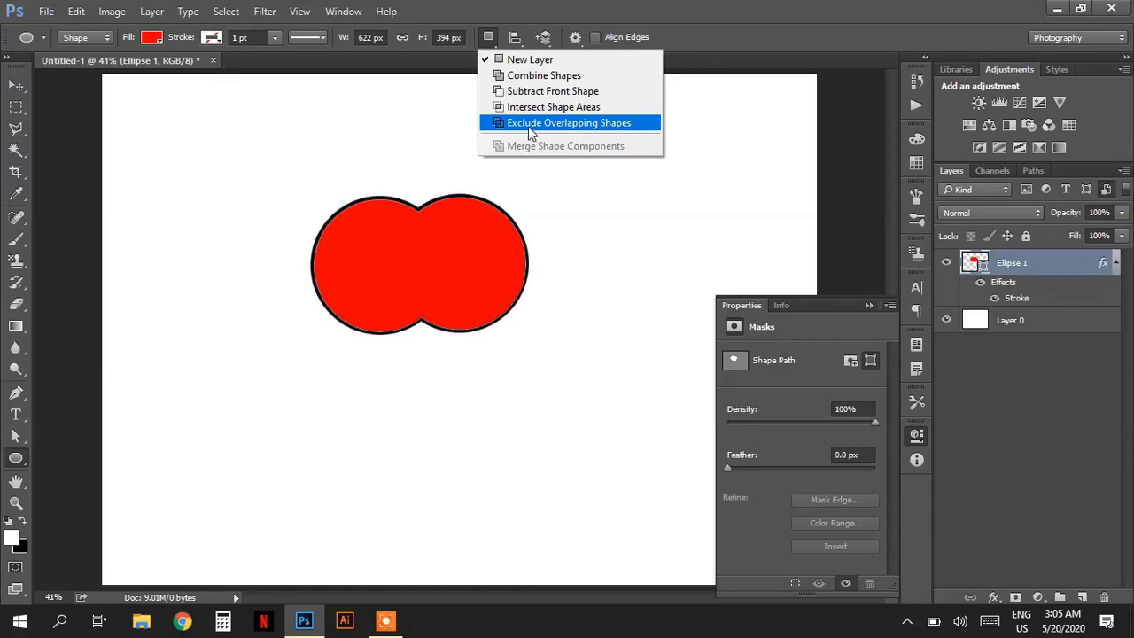
{"action": "left_click", "coordinate": [544, 93]}
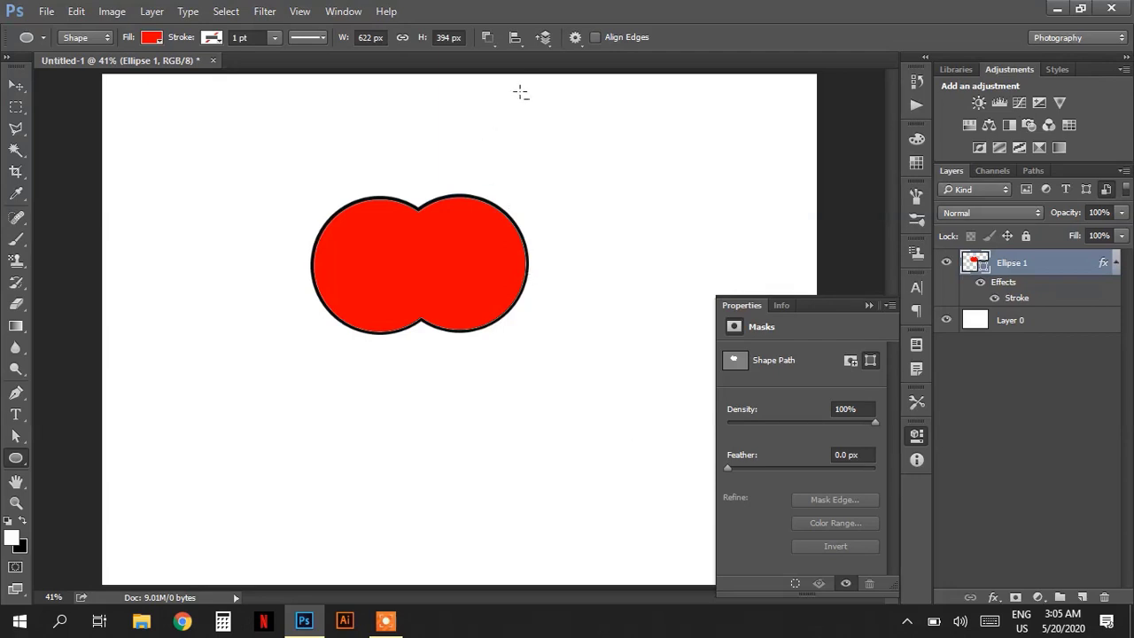
{"action": "left_click", "coordinate": [489, 37]}
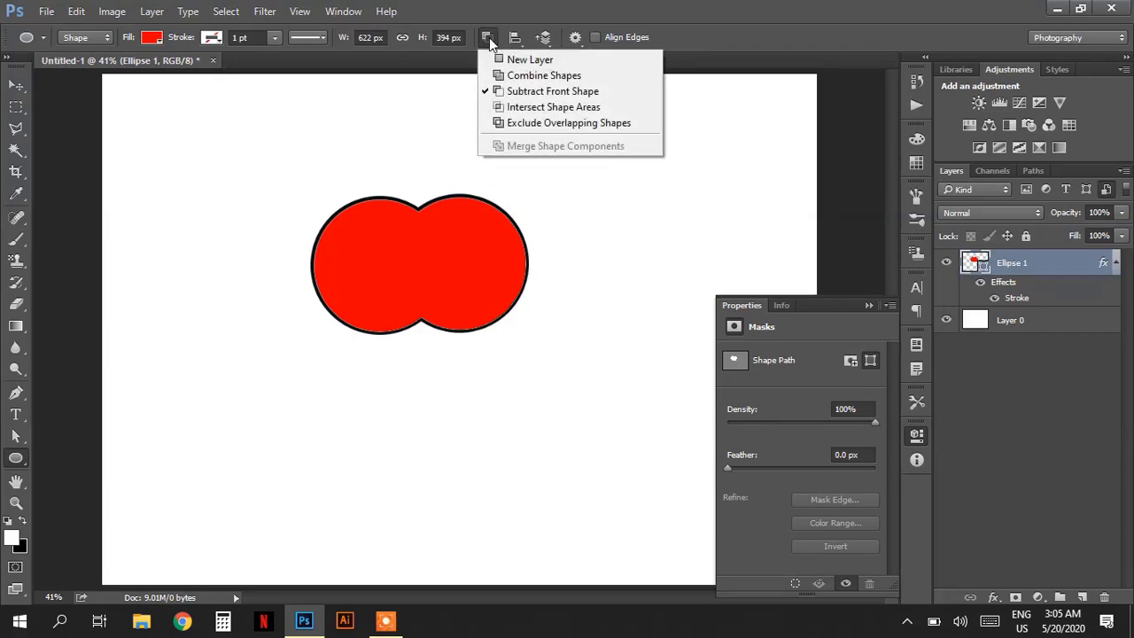
{"action": "left_click", "coordinate": [521, 91]}
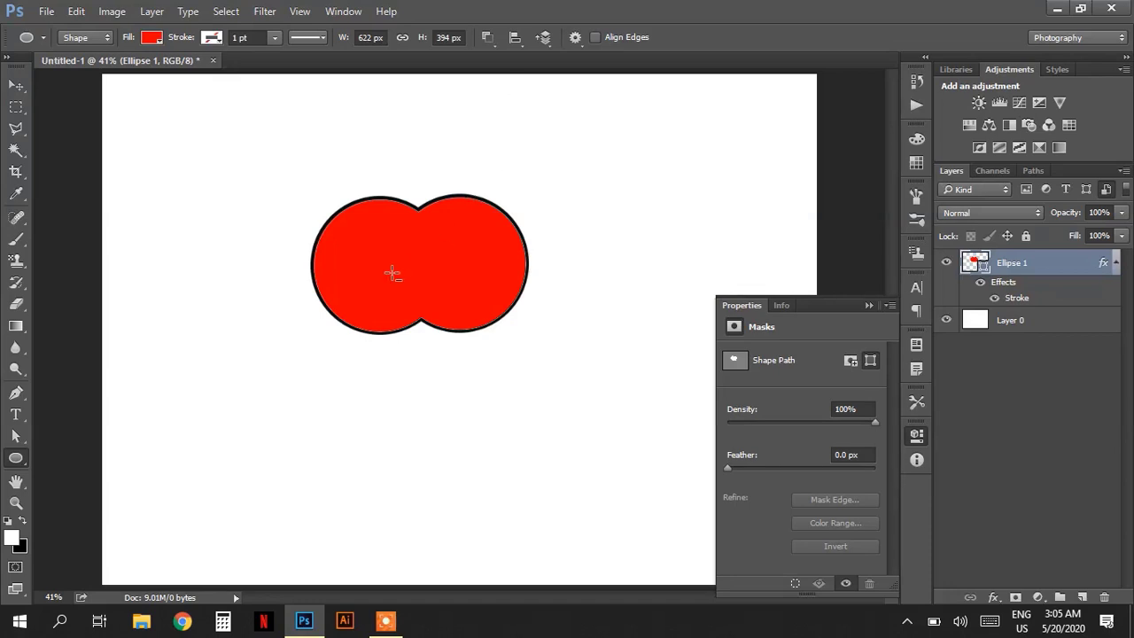
{"action": "left_click_drag", "start_coordinate": [375, 276], "coordinate": [474, 368]}
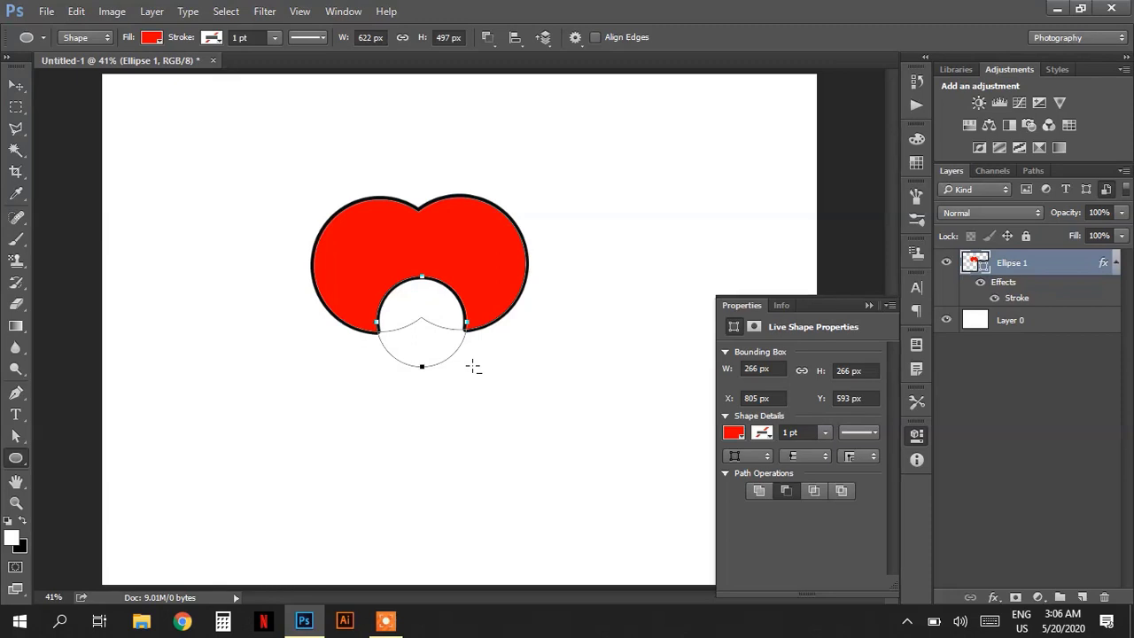
Step: Try a subtracted 266 px circle at the shape's upper-right edge and an added 246 px circle at its upper-left edge, and undo both
{"action": "left_click_drag", "start_coordinate": [467, 155], "coordinate": [566, 247]}
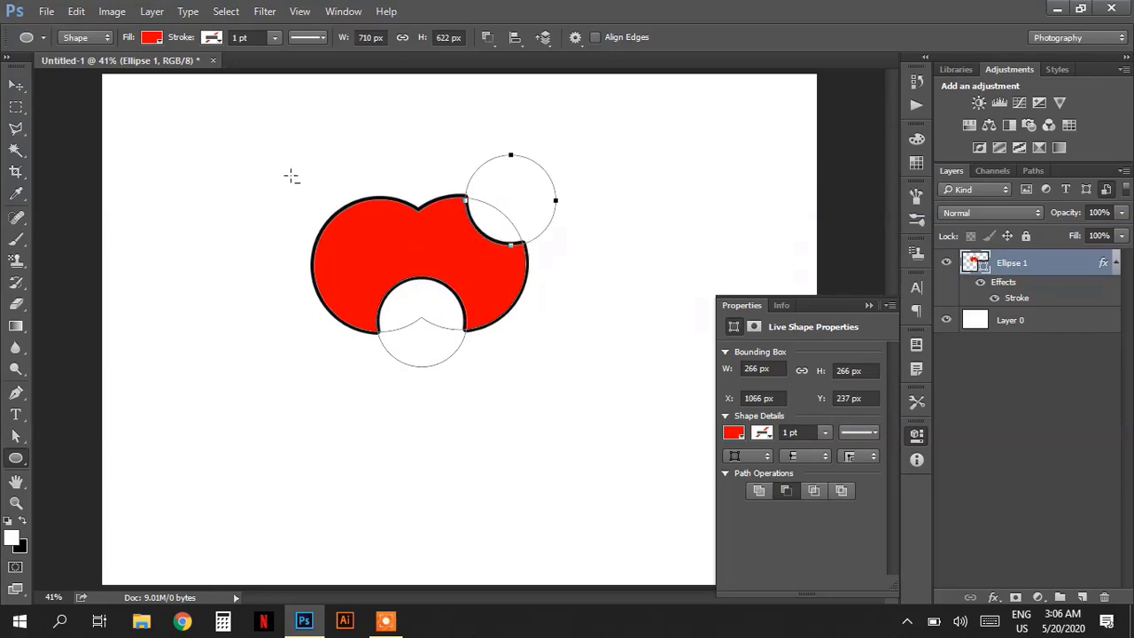
{"action": "left_click_drag", "start_coordinate": [282, 170], "coordinate": [419, 255]}
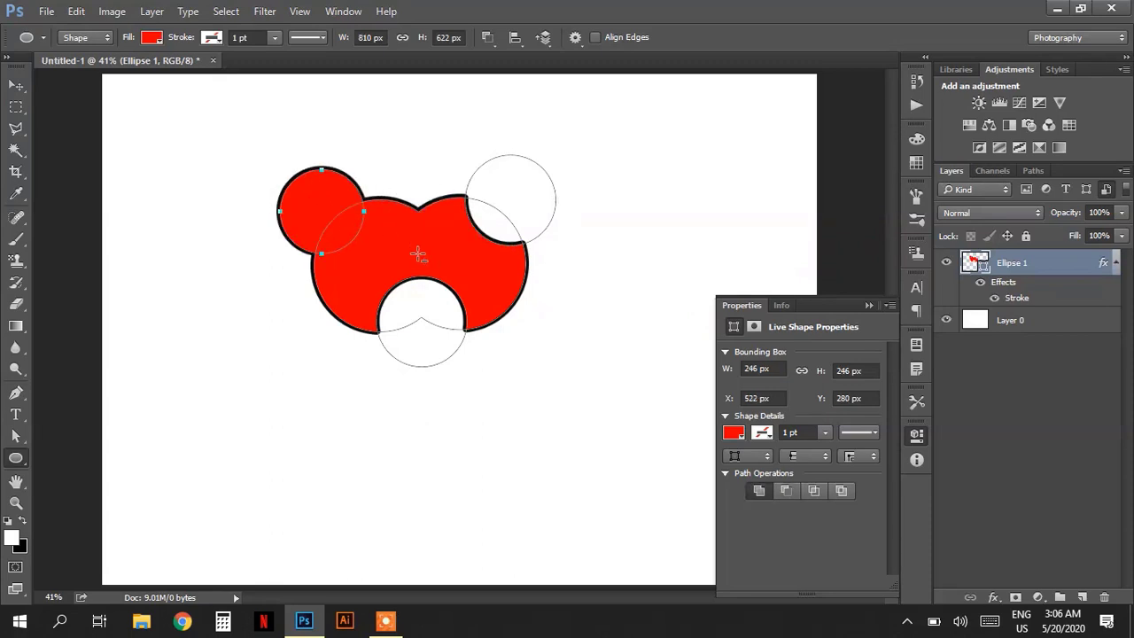
{"action": "key", "text": "ctrl+F8"}
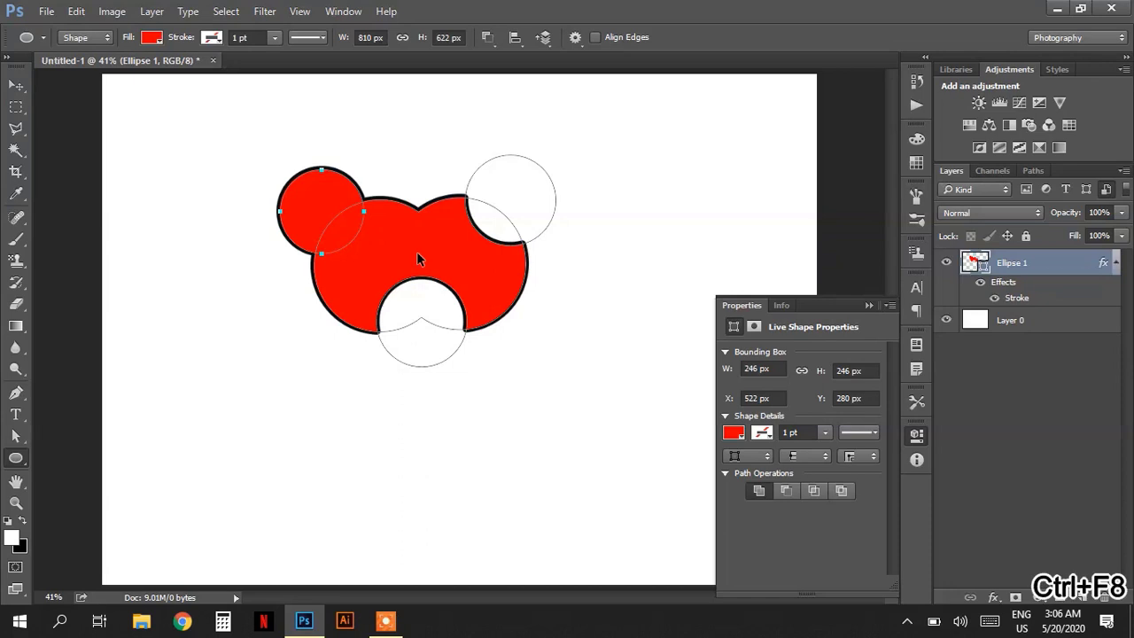
{"action": "key", "text": "ctrl+XF86Favorites"}
{"action": "key", "text": "ctrl+alt+F8"}
{"action": "key", "text": "ctrl+alt+XF86Favorites"}
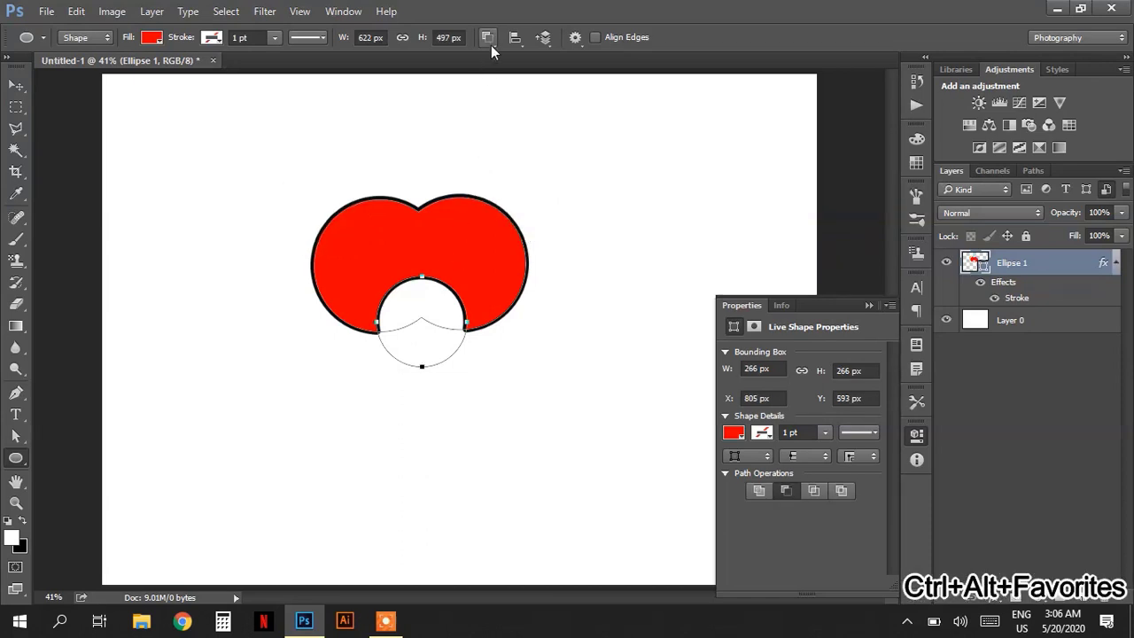
Step: Subtract a circle of about 339 px from the shape's upper-right edge and one of about 239 px from its upper-left edge
{"action": "left_click_drag", "start_coordinate": [491, 146], "coordinate": [607, 263]}
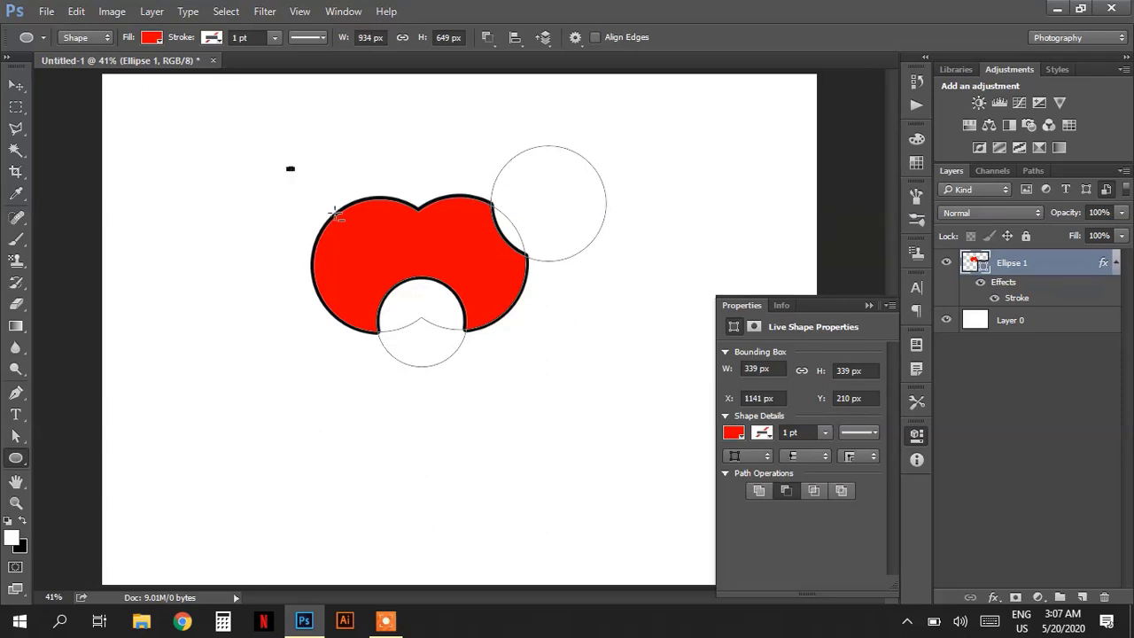
{"action": "left_click_drag", "start_coordinate": [290, 168], "coordinate": [395, 246]}
{"action": "left_click", "coordinate": [396, 233]}
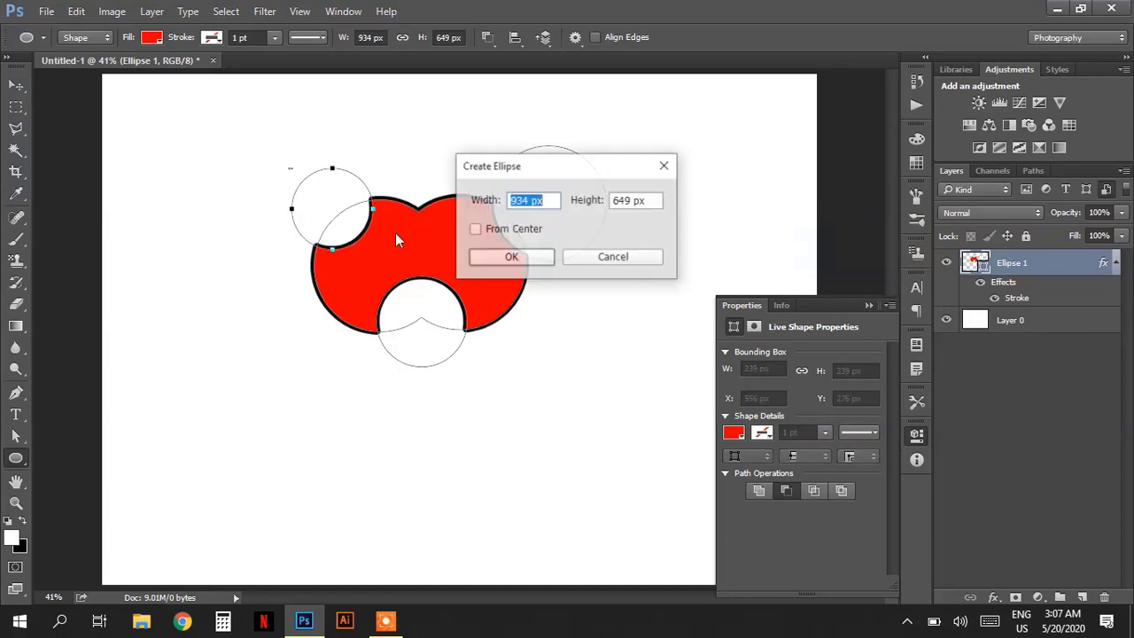
{"action": "left_click", "coordinate": [577, 257]}
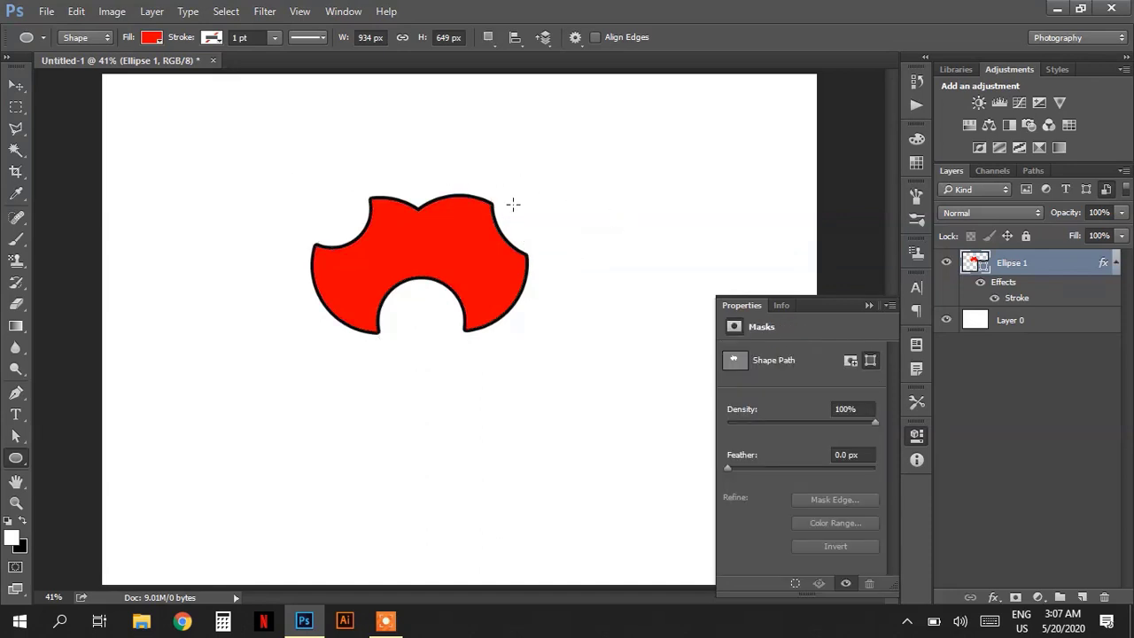
Step: With the Rectangle tool set to Intersect Shape Areas, draw a rectangle of about 1272 x 475 px over the shape's upper half
{"action": "left_click", "coordinate": [488, 38]}
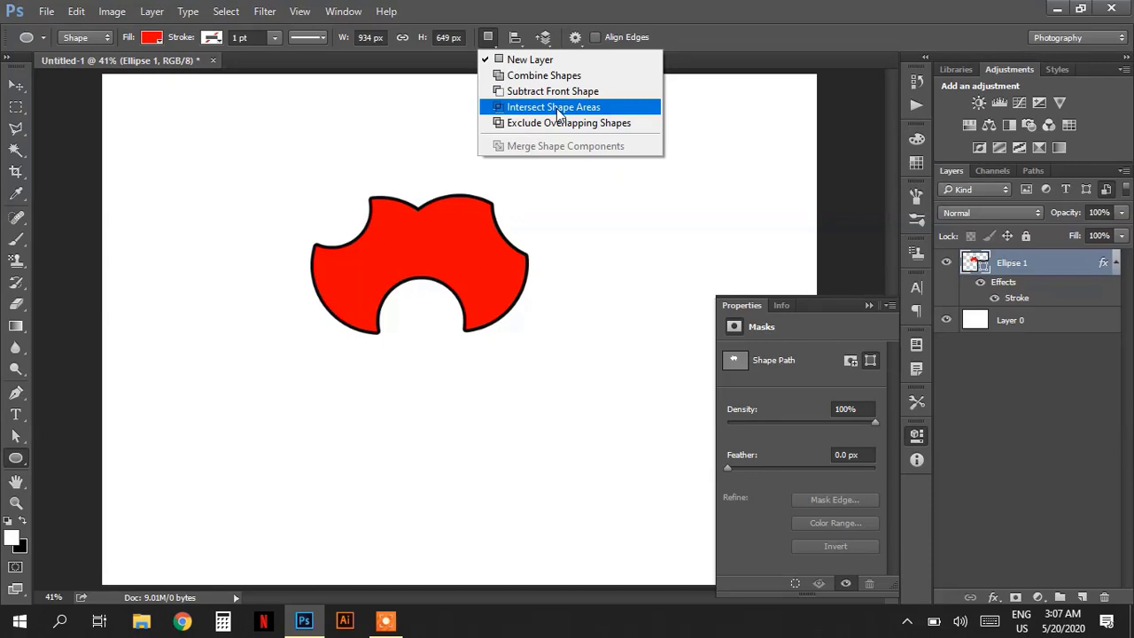
{"action": "left_click", "coordinate": [557, 108]}
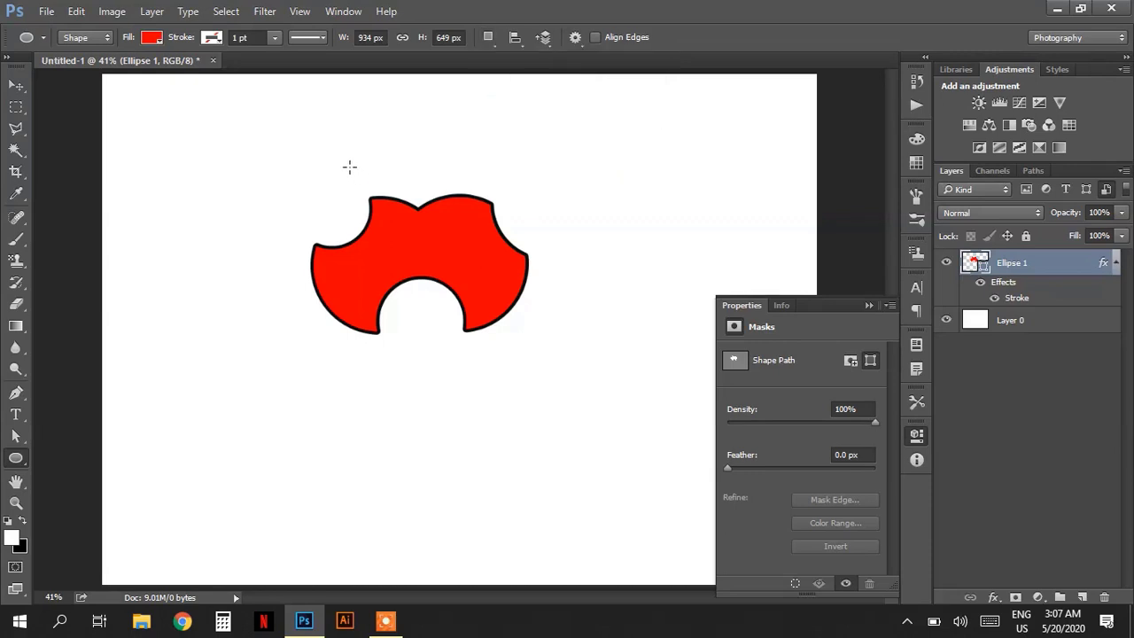
{"action": "key", "text": "shift+u"}
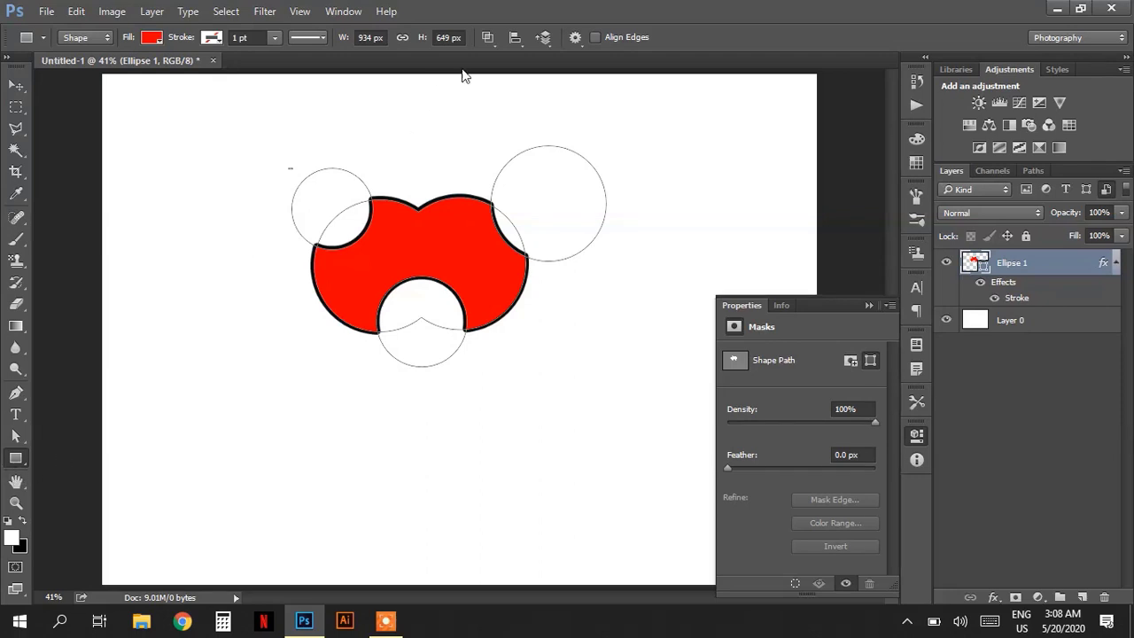
{"action": "left_click", "coordinate": [487, 37]}
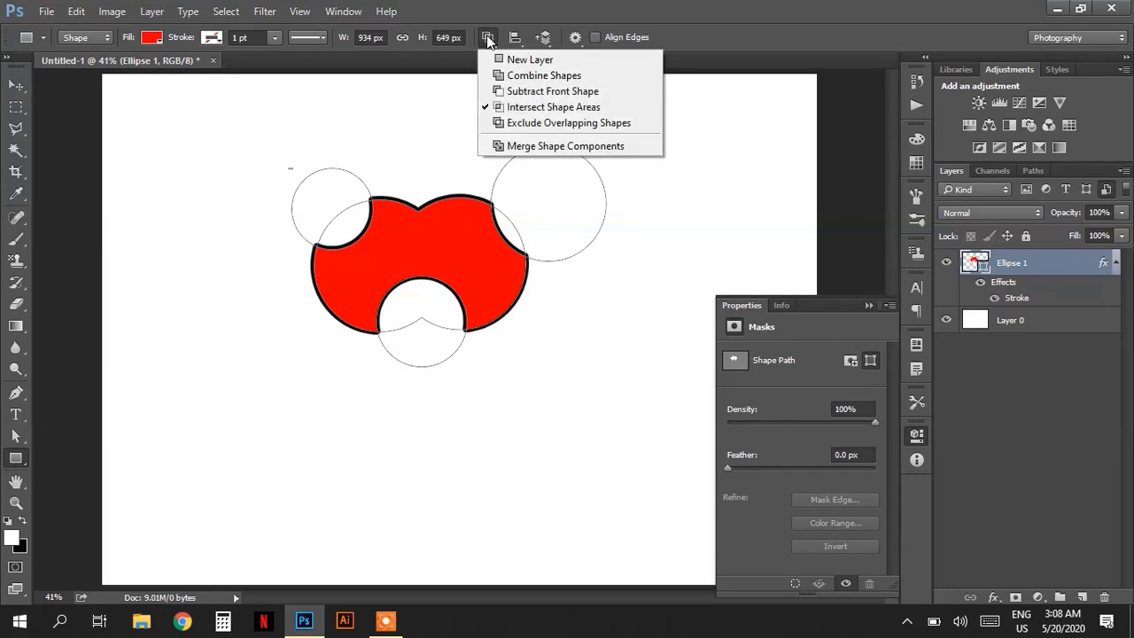
{"action": "left_click", "coordinate": [538, 110]}
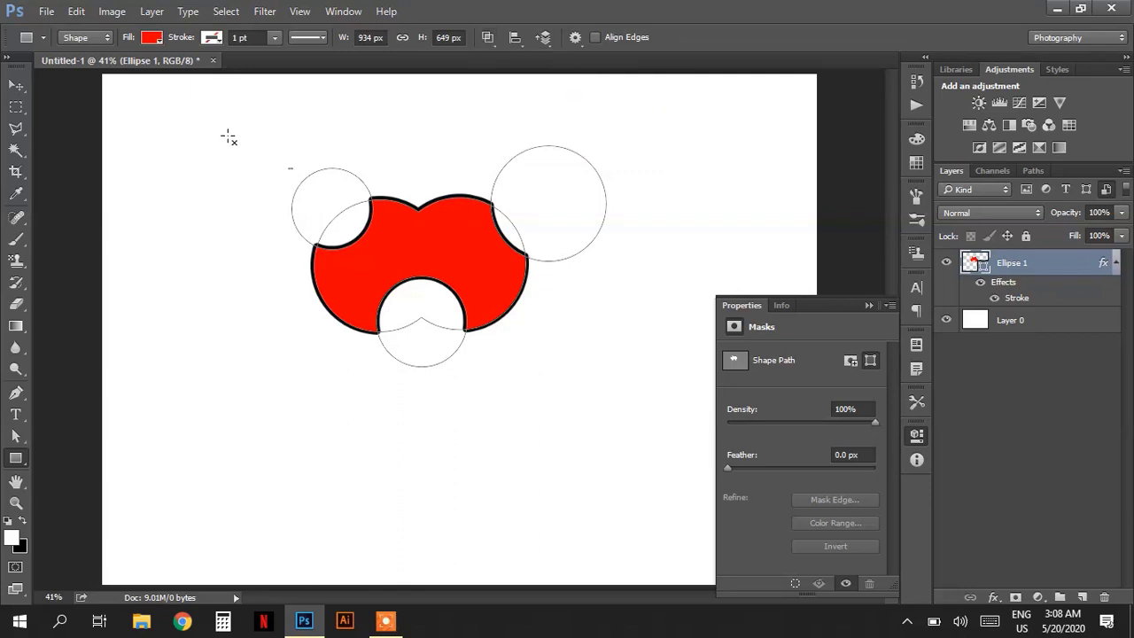
{"action": "left_click_drag", "start_coordinate": [213, 113], "coordinate": [644, 270]}
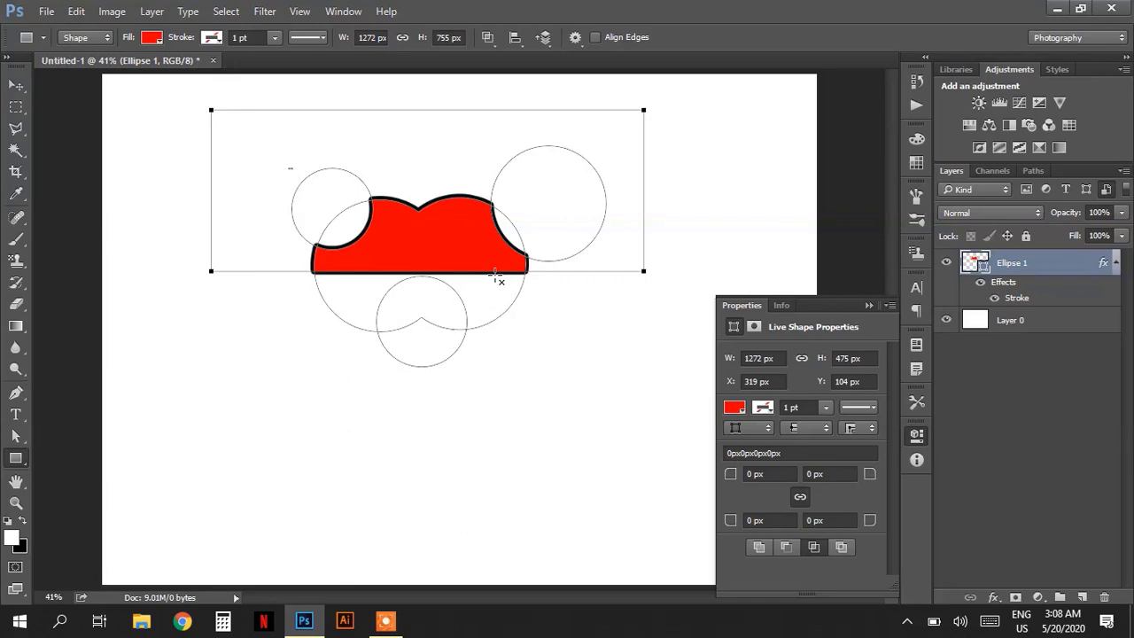
Step: Move only the lower subtracted circle down to about X 810 px, Y 671 px, and clear the path selection
{"action": "key", "text": "a"}
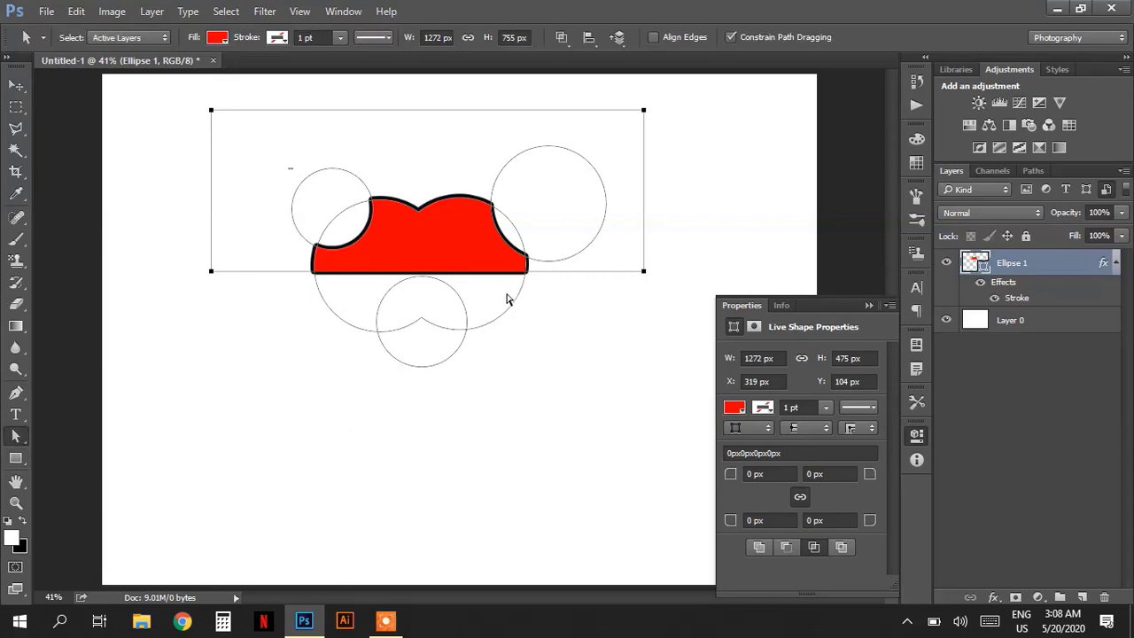
{"action": "key", "text": "ctrl+F8"}
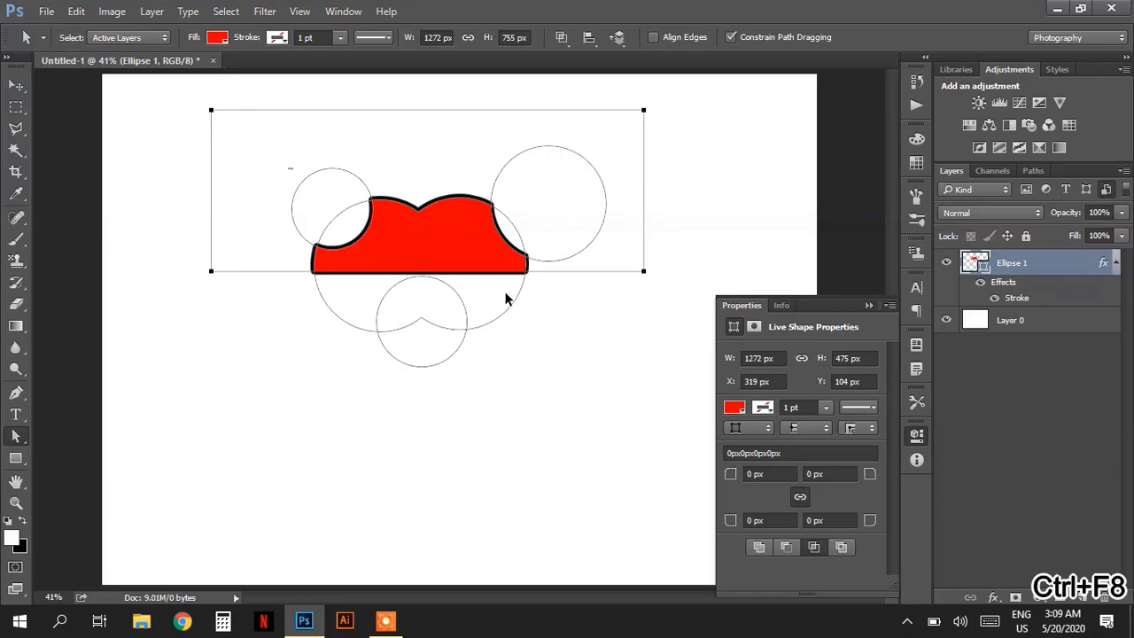
{"action": "left_click", "coordinate": [429, 350]}
{"action": "left_click_drag", "start_coordinate": [431, 353], "coordinate": [431, 380]}
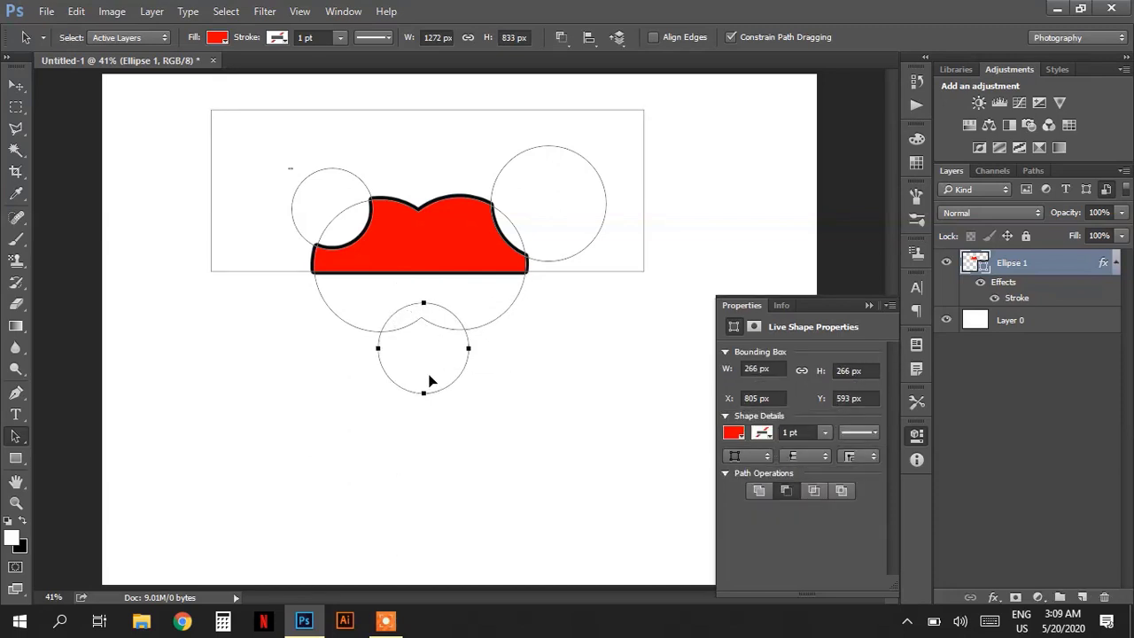
{"action": "left_click", "coordinate": [449, 135]}
{"action": "key", "text": "ctrl+F8"}
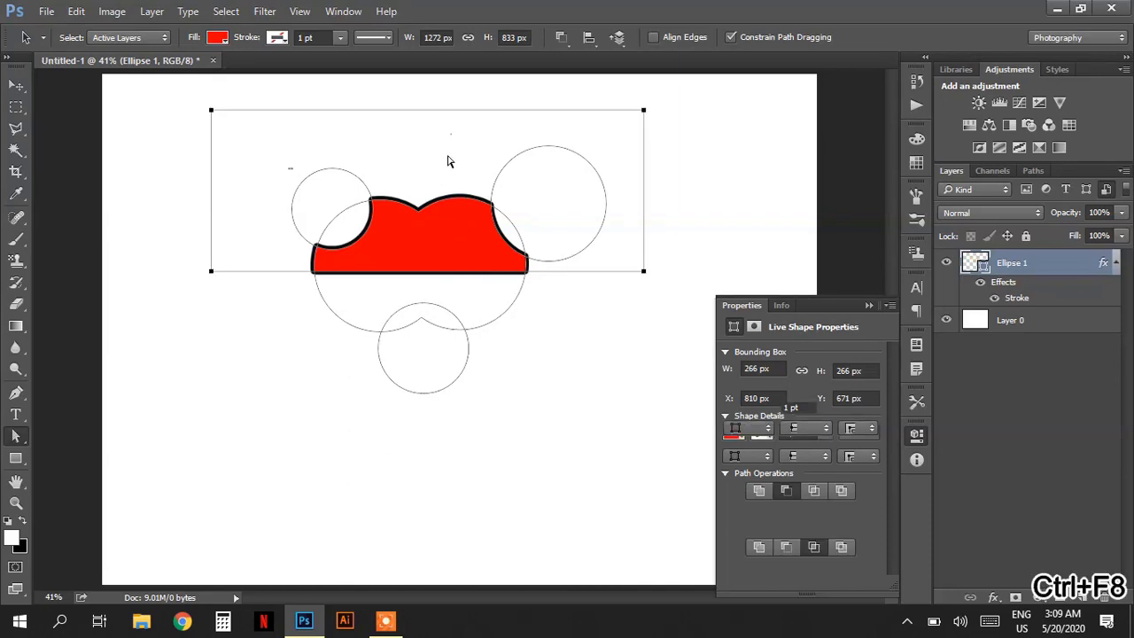
{"action": "left_click", "coordinate": [447, 165]}
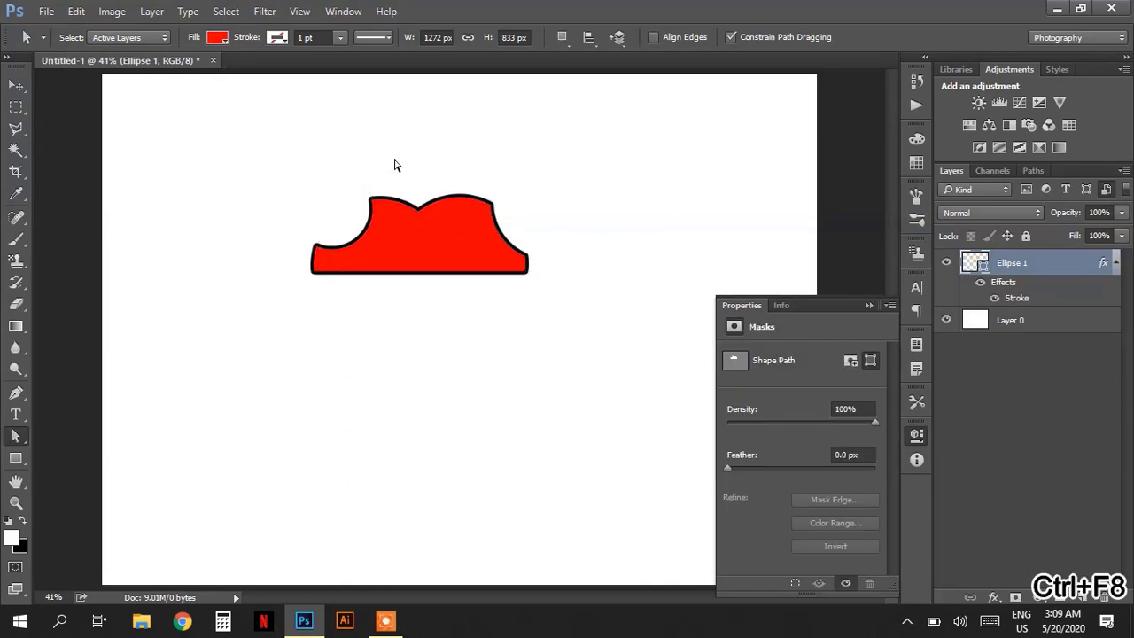
Step: Move the intersecting rectangle slightly down, and reposition the merged double-circle path so both upper circles cut into its edges
{"action": "left_click", "coordinate": [405, 224]}
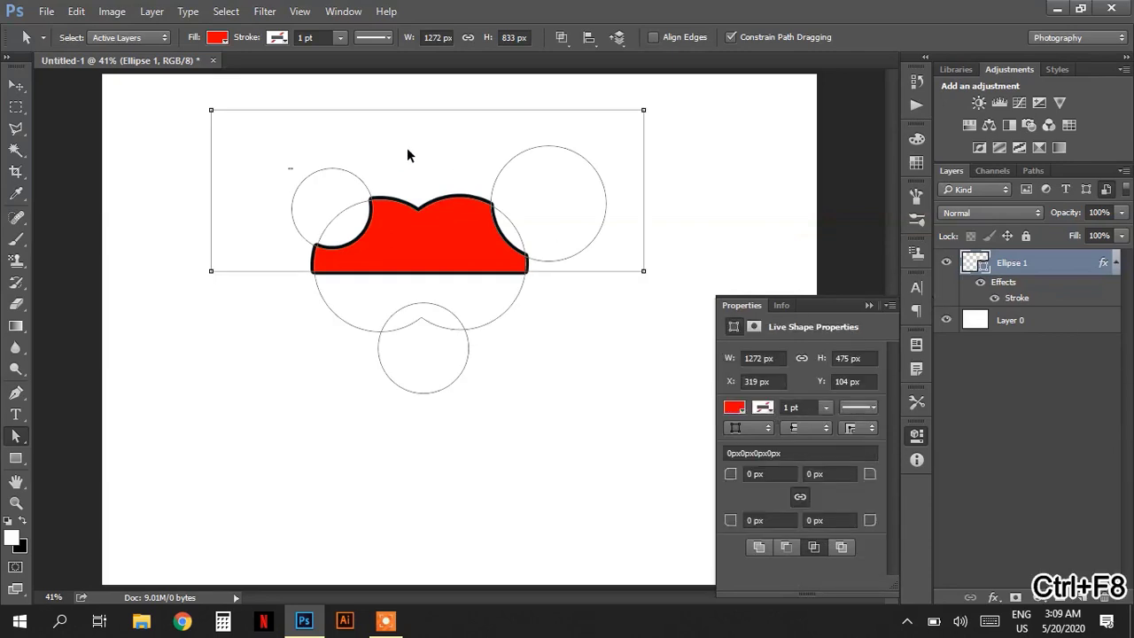
{"action": "left_click_drag", "start_coordinate": [422, 149], "coordinate": [420, 163]}
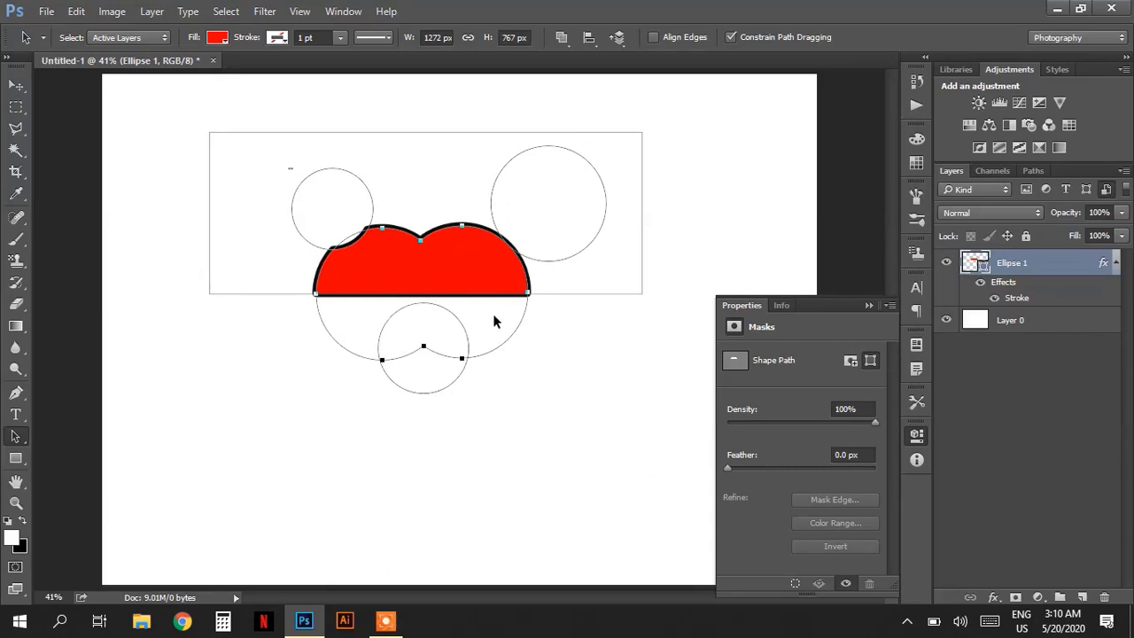
{"action": "left_click_drag", "start_coordinate": [494, 315], "coordinate": [503, 293]}
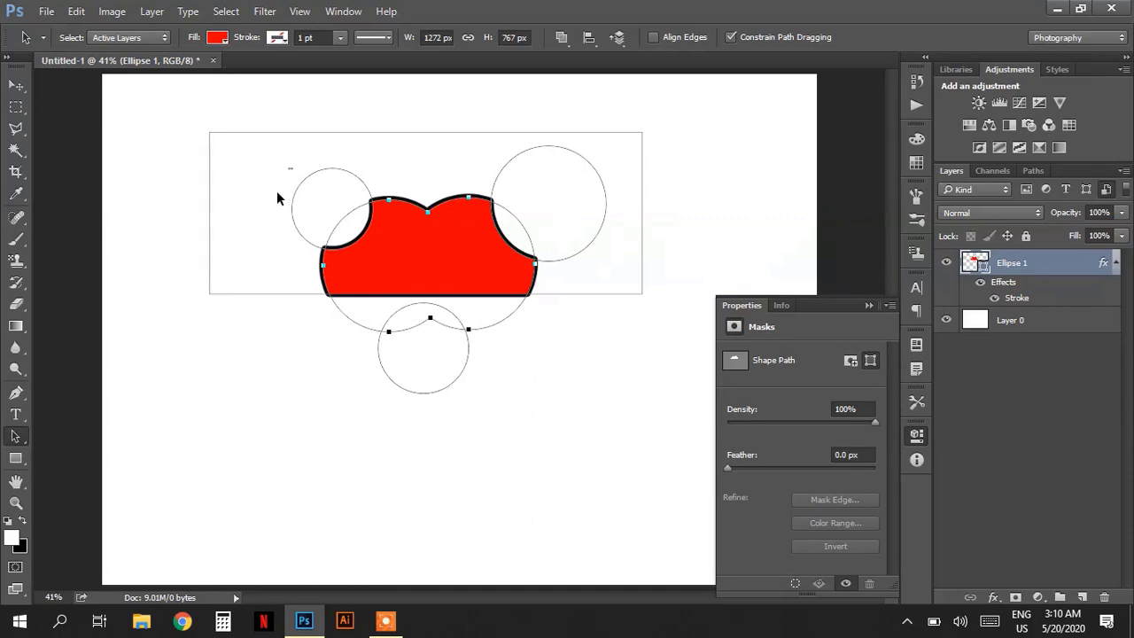
Step: Select all the circle and rectangle paths and merge the shape components into one regular path
{"action": "left_click_drag", "start_coordinate": [172, 108], "coordinate": [697, 440]}
{"action": "left_click", "coordinate": [560, 38]}
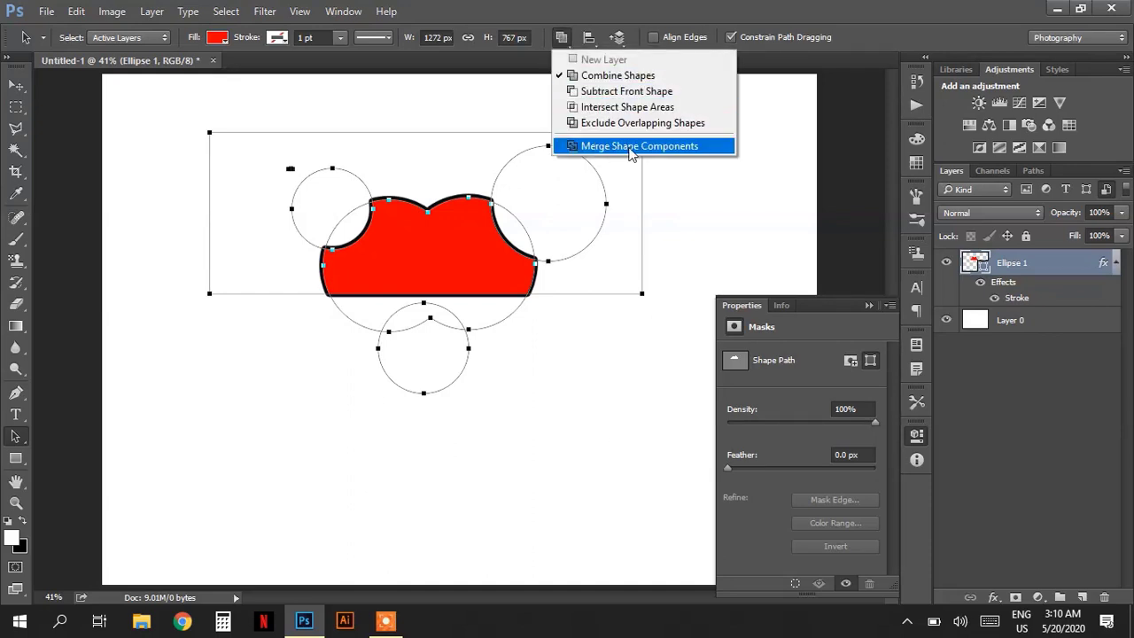
{"action": "left_click", "coordinate": [715, 151]}
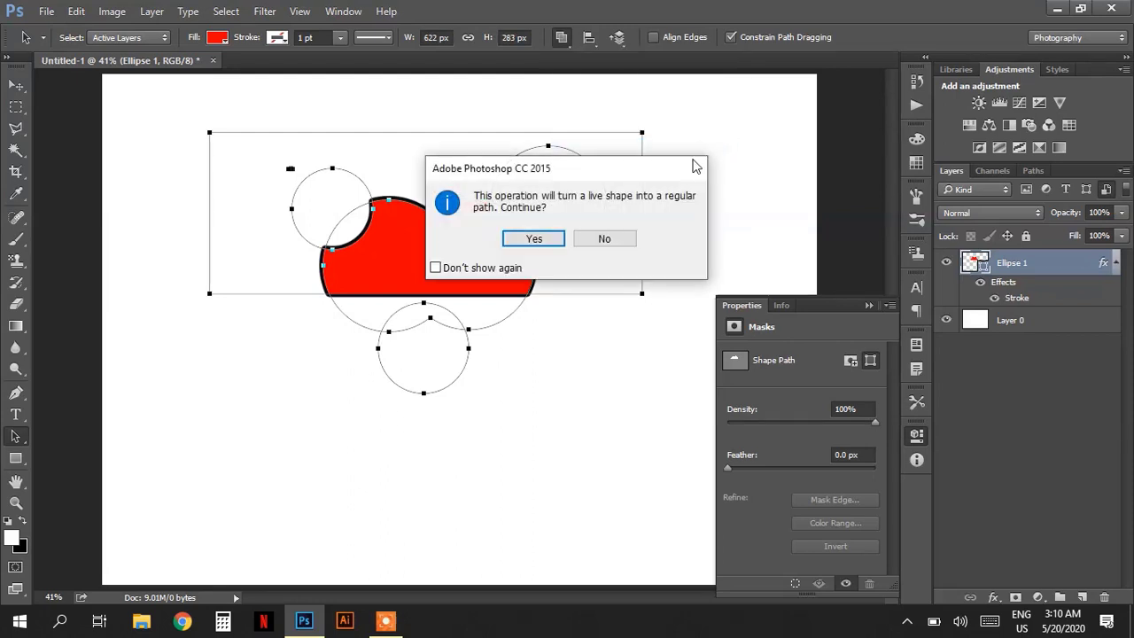
{"action": "left_click", "coordinate": [536, 240]}
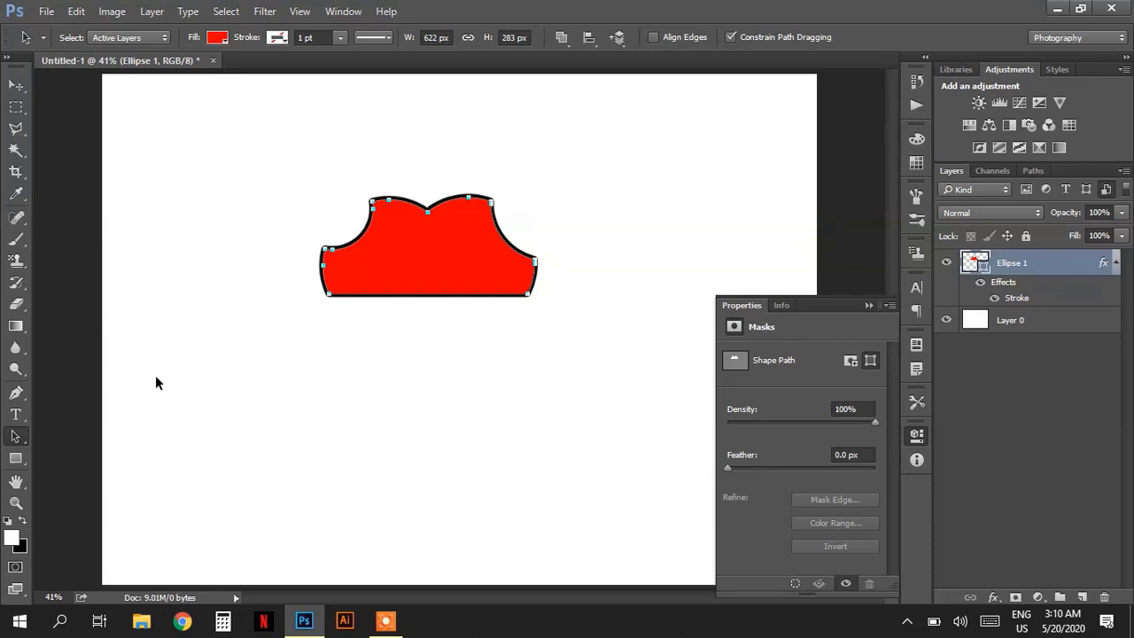
Step: With the Rectangle tool set to Exclude Overlapping Shapes, draw a rectangle of about 1264 x 672 px around the red shape
{"action": "key", "text": "u"}
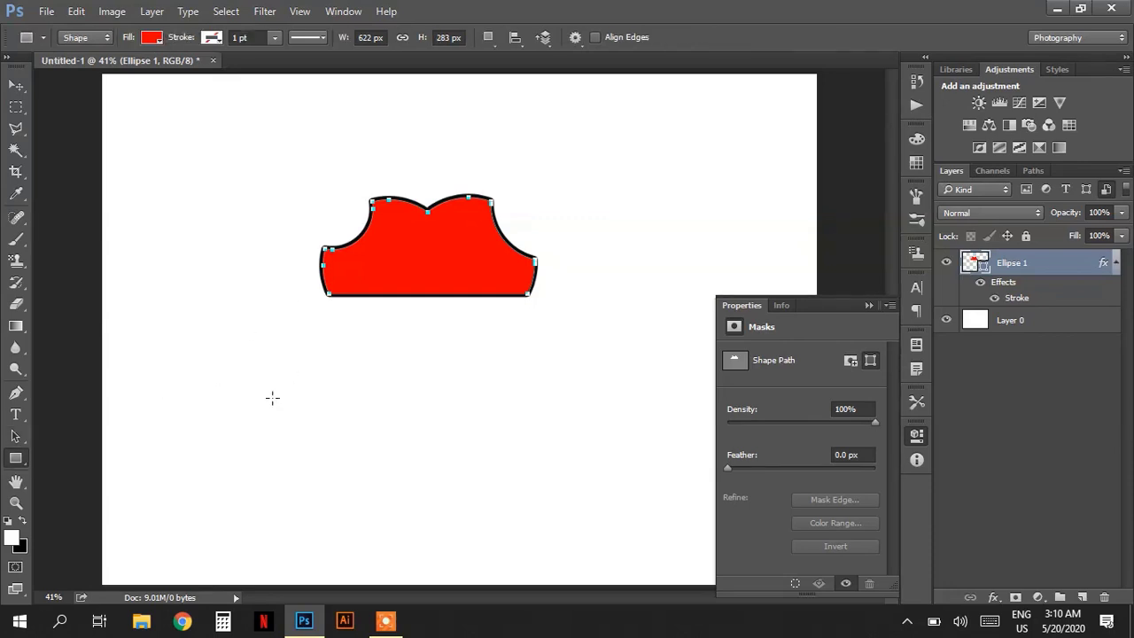
{"action": "left_click", "coordinate": [489, 39]}
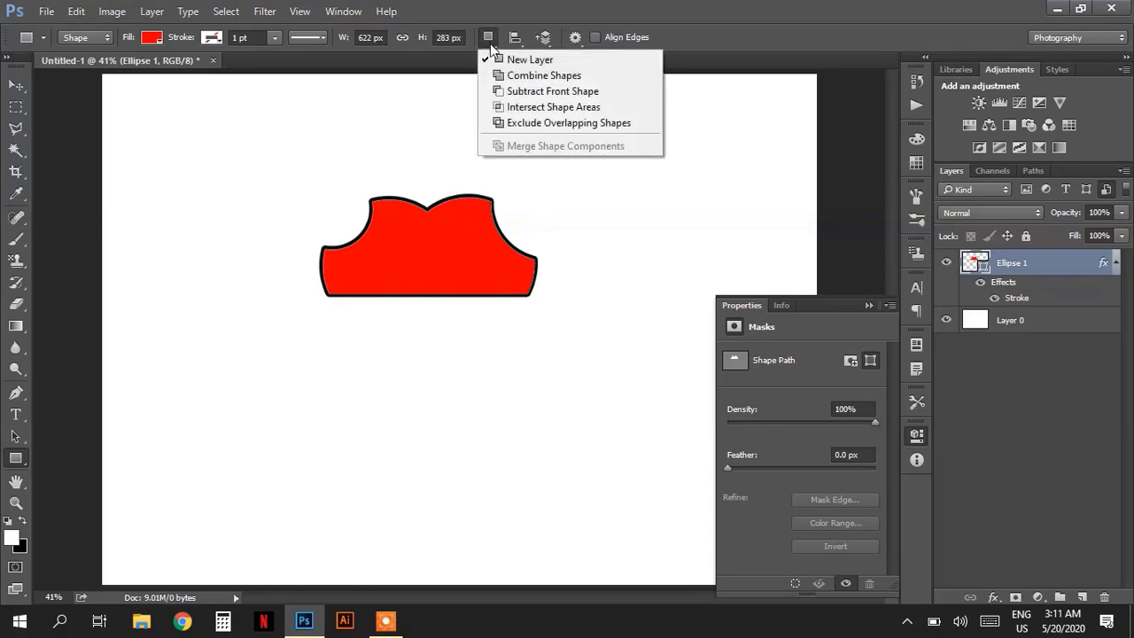
{"action": "left_click", "coordinate": [538, 127]}
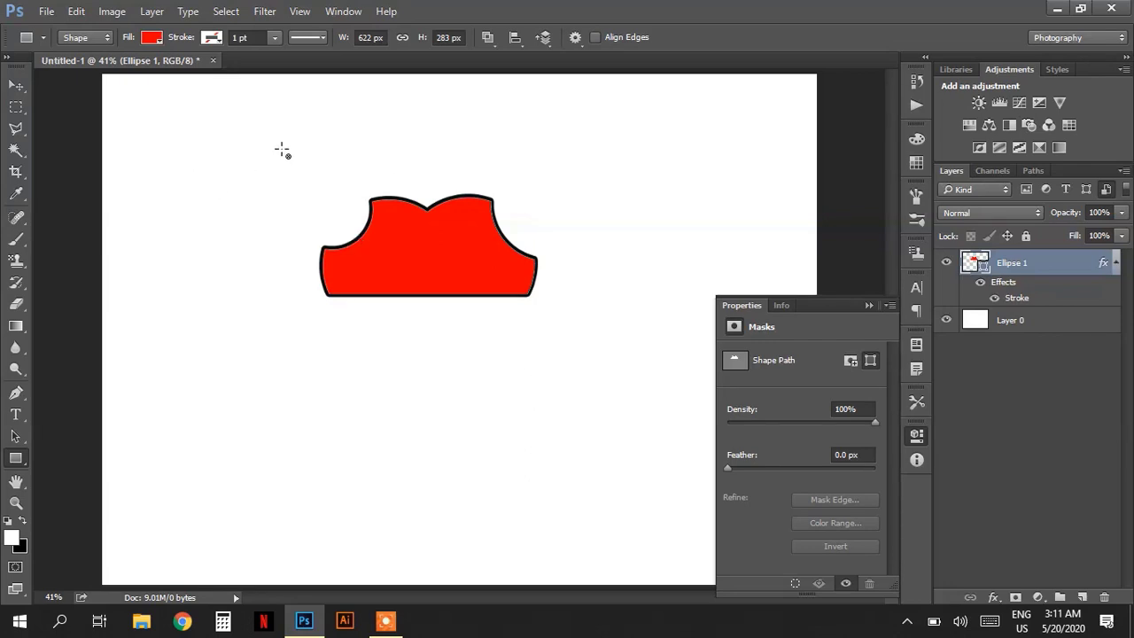
{"action": "left_click_drag", "start_coordinate": [221, 140], "coordinate": [649, 368]}
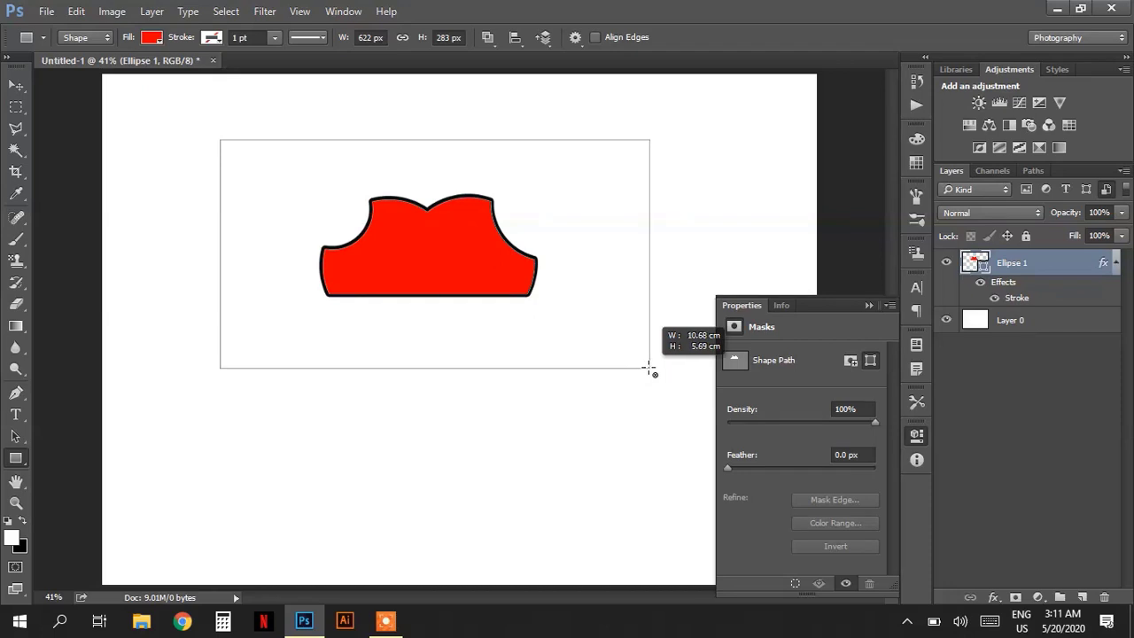
{"action": "left_click_drag", "start_coordinate": [650, 368], "coordinate": [649, 368]}
{"action": "left_click_drag", "start_coordinate": [649, 368], "coordinate": [651, 368]}
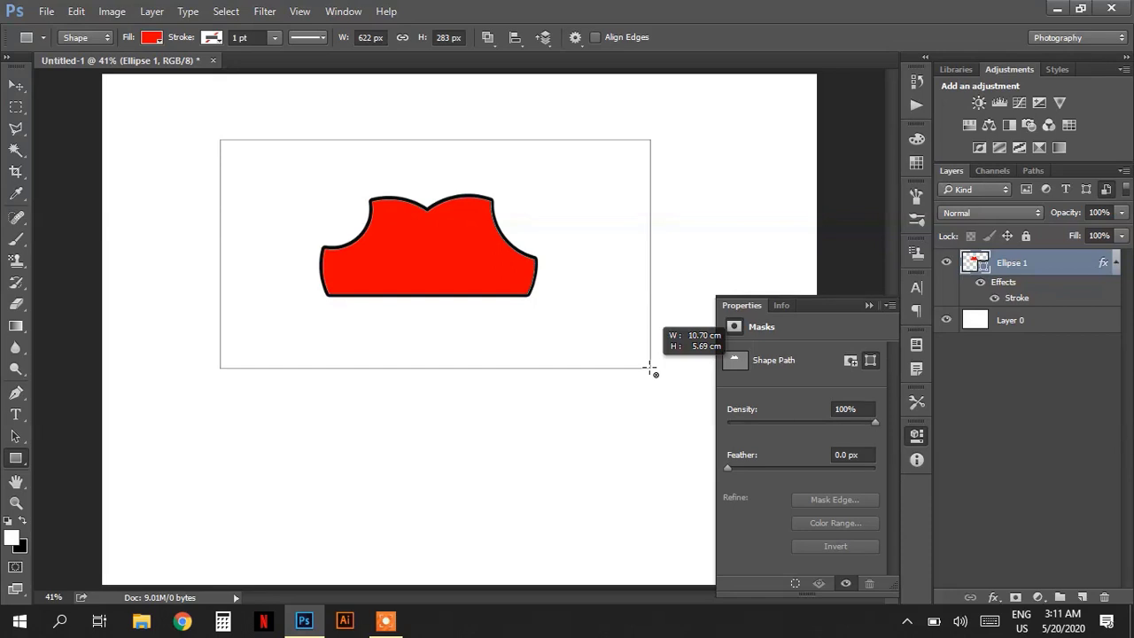
{"action": "left_click_drag", "start_coordinate": [651, 369], "coordinate": [652, 370]}
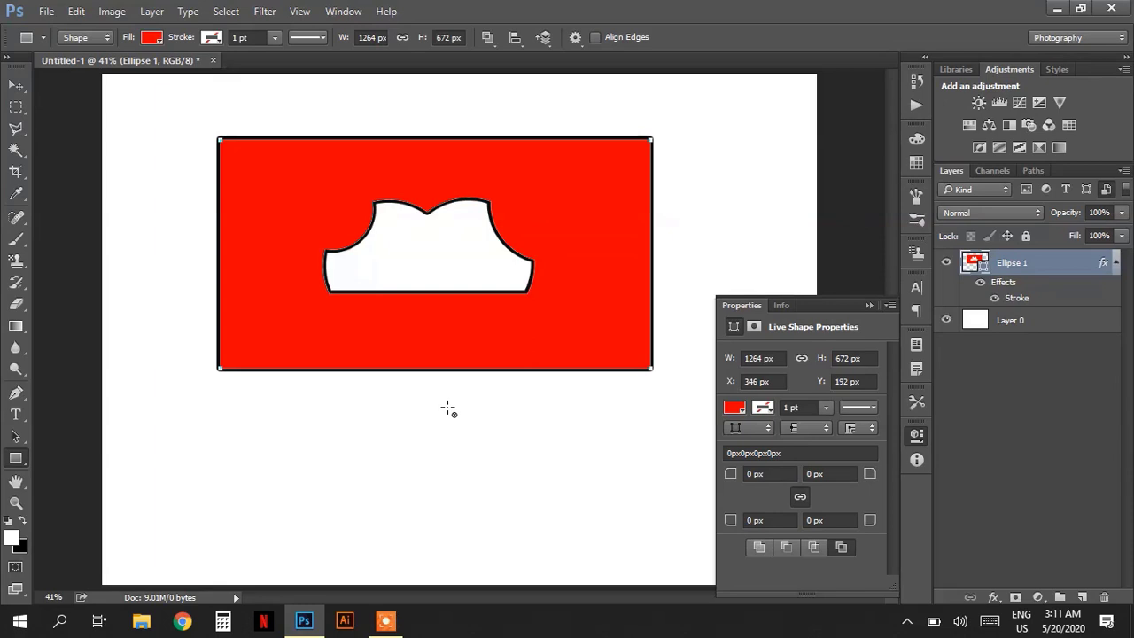
Step: Merge the outer rectangle and the inner cutout into one regular path, clear the path selection and collapse the shape properties
{"action": "left_click", "coordinate": [490, 40]}
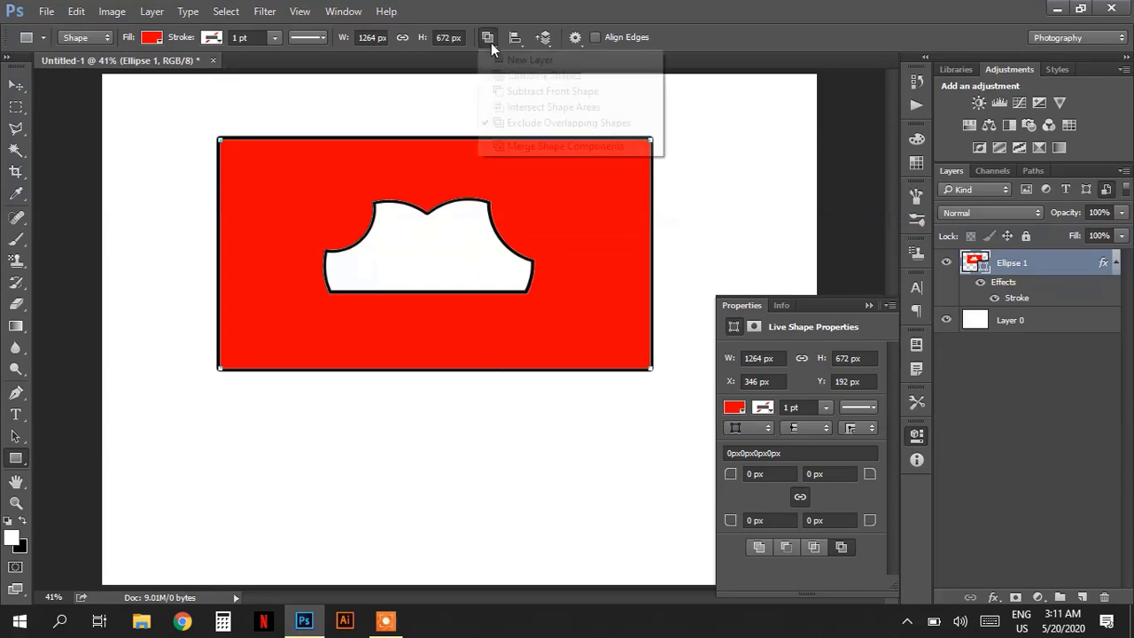
{"action": "left_click", "coordinate": [529, 272]}
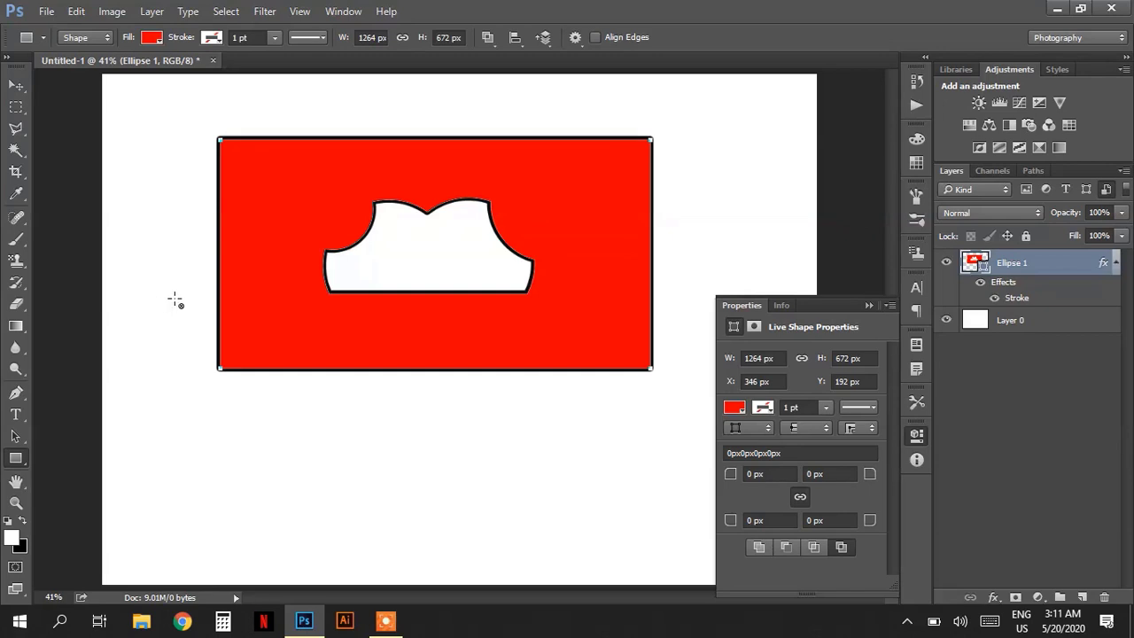
{"action": "key", "text": "a"}
{"action": "left_click_drag", "start_coordinate": [178, 110], "coordinate": [683, 438]}
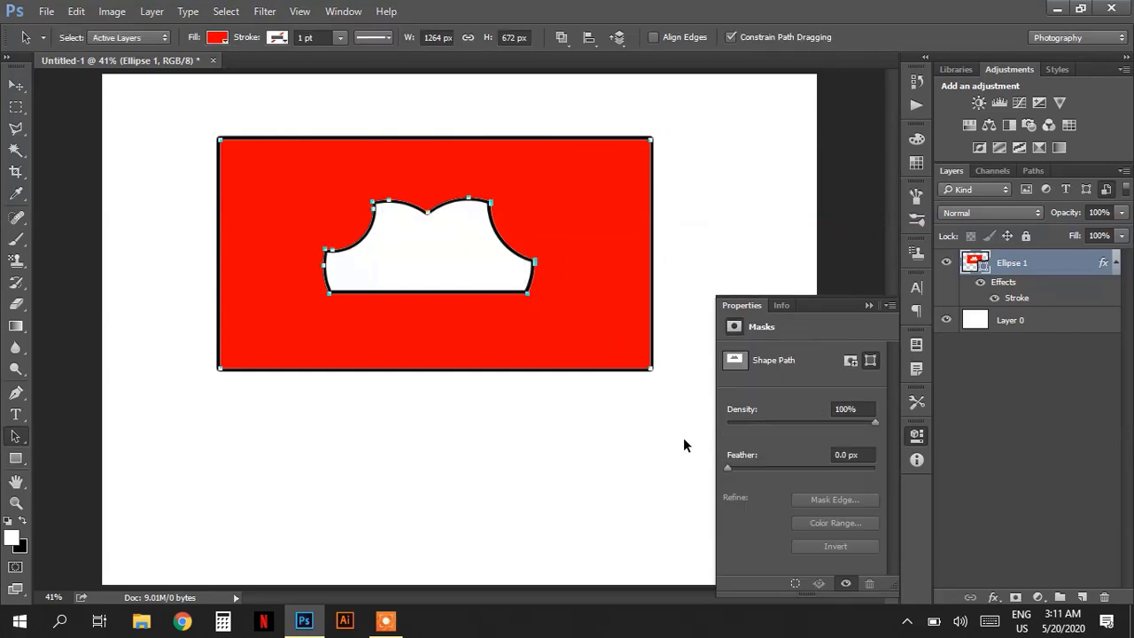
{"action": "left_click", "coordinate": [562, 40]}
{"action": "left_click", "coordinate": [590, 145]}
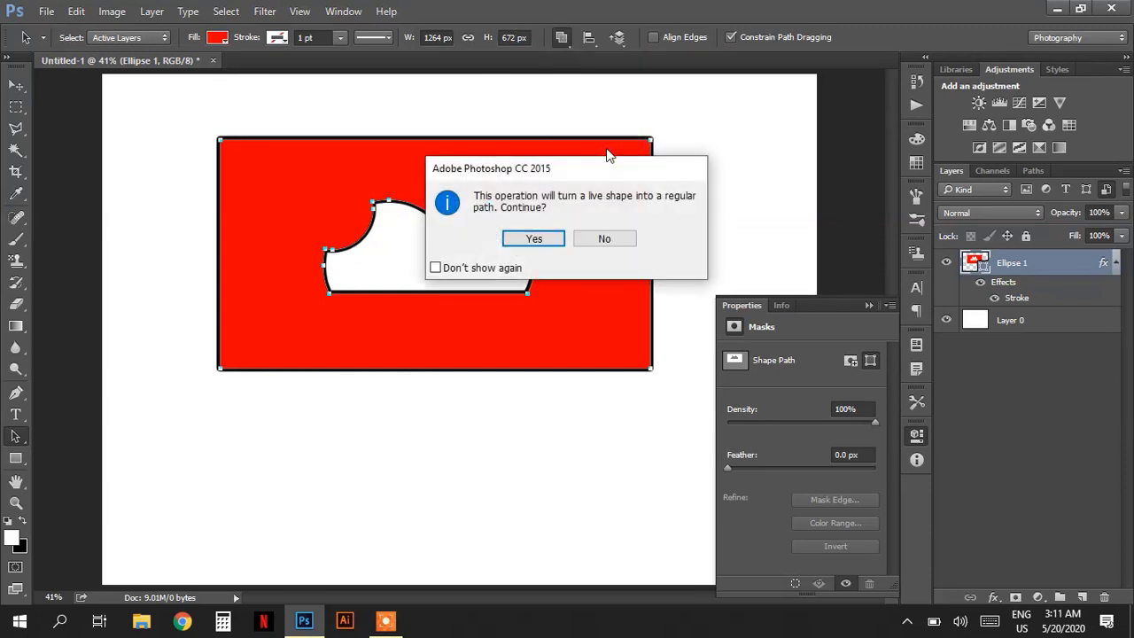
{"action": "left_click", "coordinate": [535, 240]}
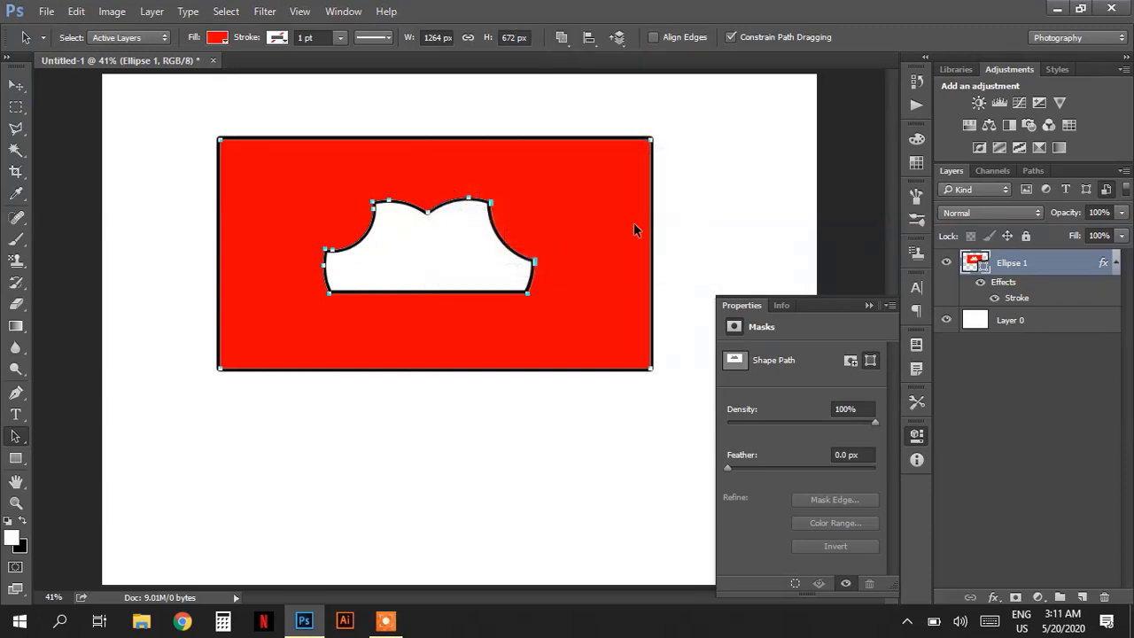
{"action": "left_click", "coordinate": [401, 329]}
{"action": "left_click", "coordinate": [870, 305]}
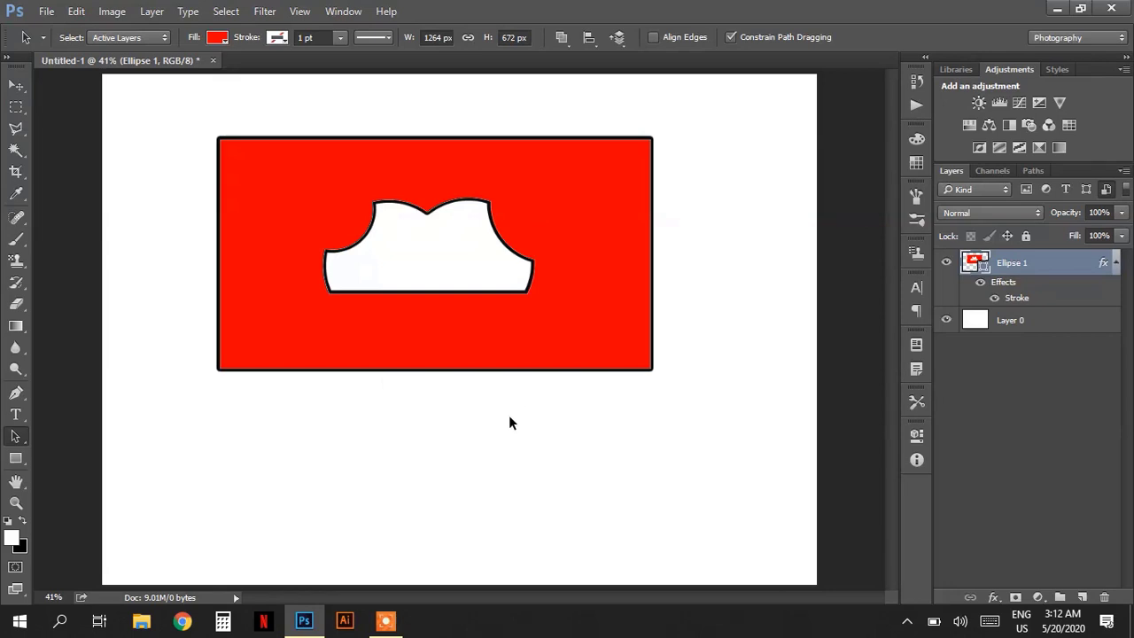
Step: Display the document's paths, deselect the shape path, and draw a rectangle of about 1059 x 330 px in Path mode below the red shape
{"action": "left_click", "coordinate": [1040, 169]}
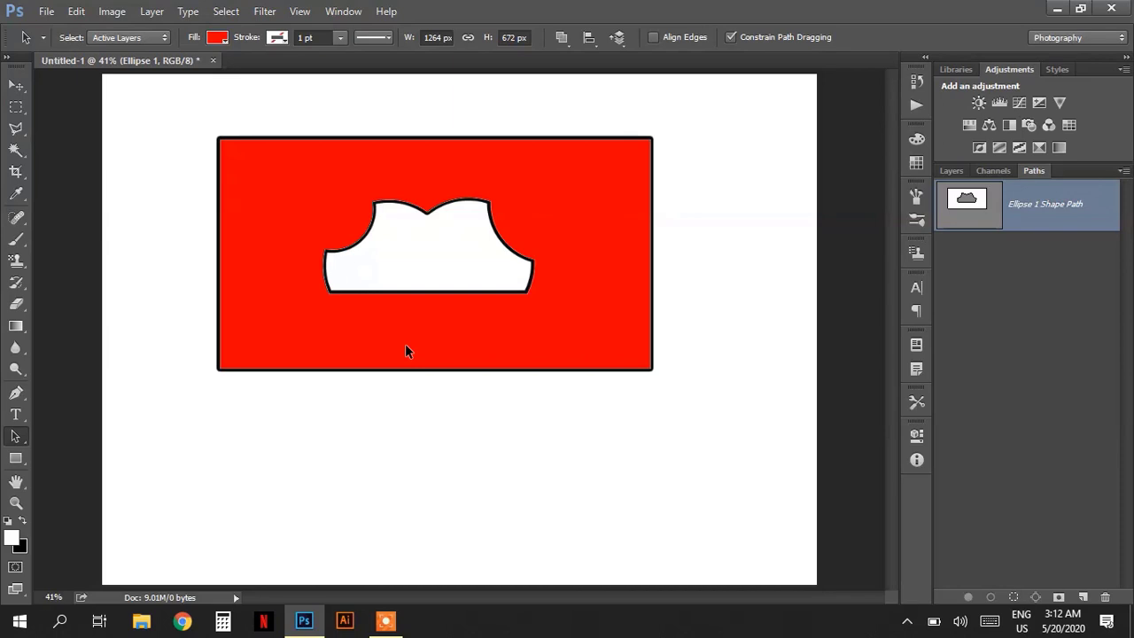
{"action": "left_click", "coordinate": [472, 335]}
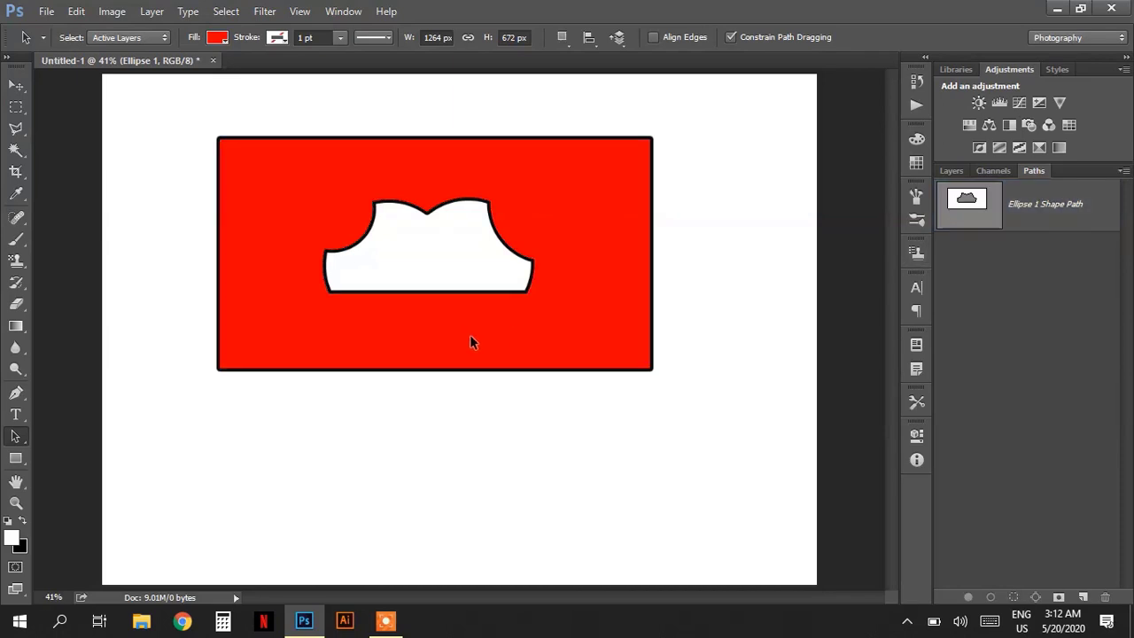
{"action": "left_click", "coordinate": [15, 458]}
{"action": "left_click", "coordinate": [104, 36]}
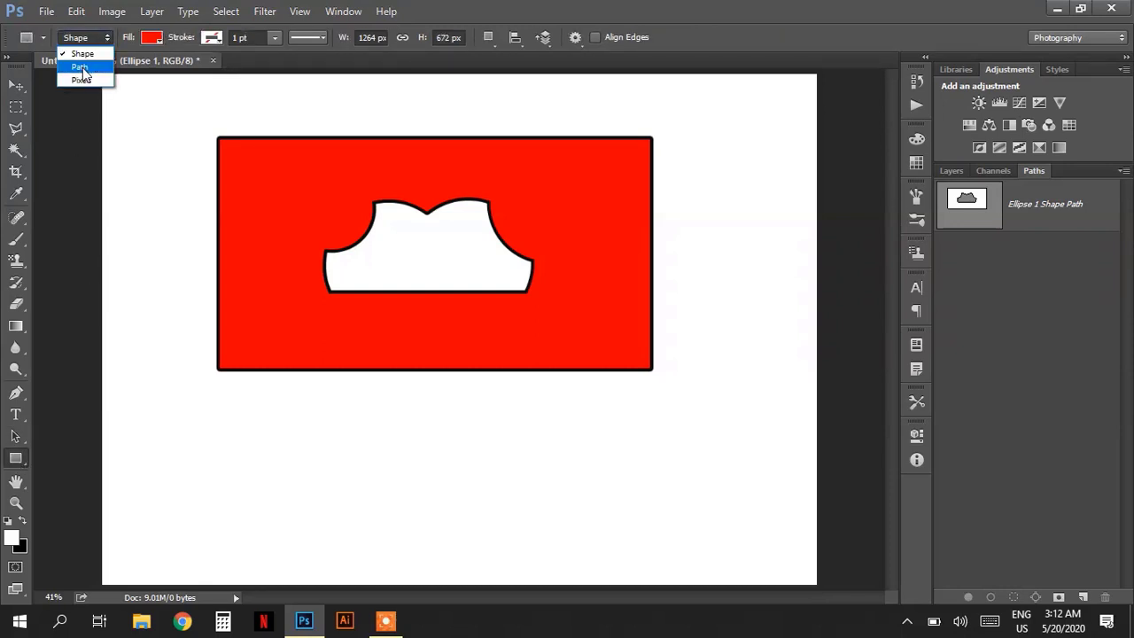
{"action": "left_click", "coordinate": [80, 68]}
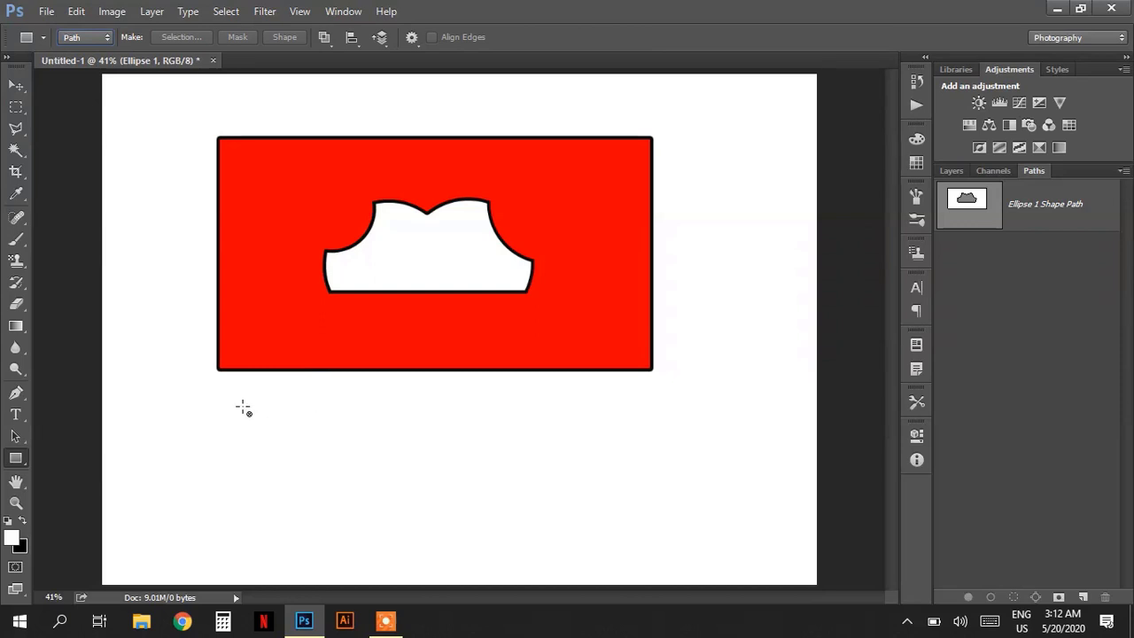
{"action": "left_click_drag", "start_coordinate": [314, 420], "coordinate": [677, 533]}
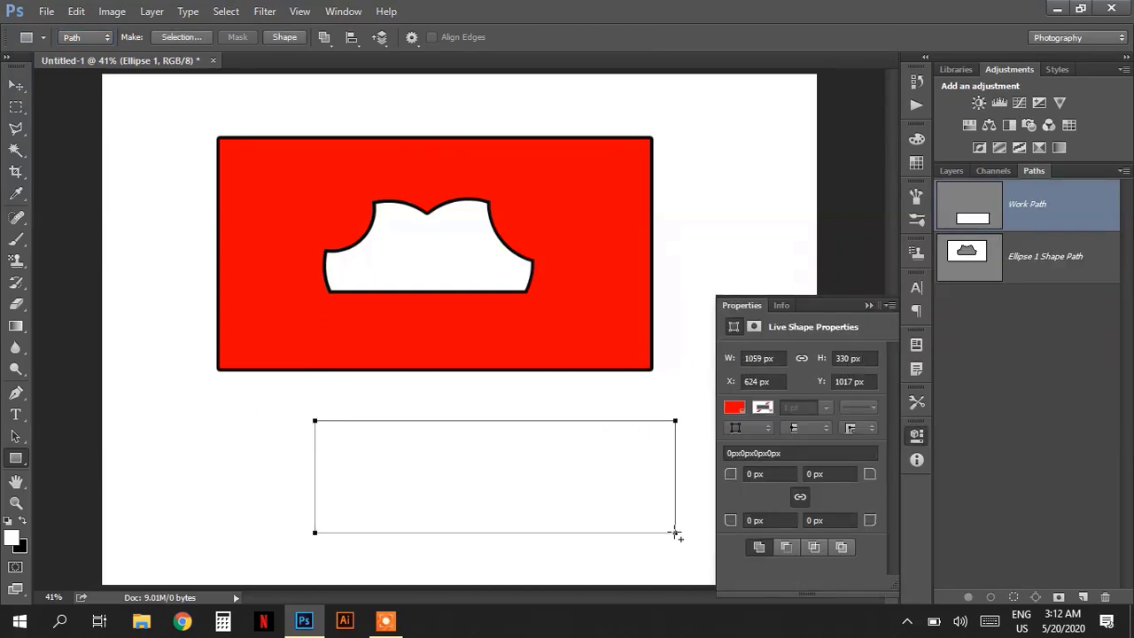